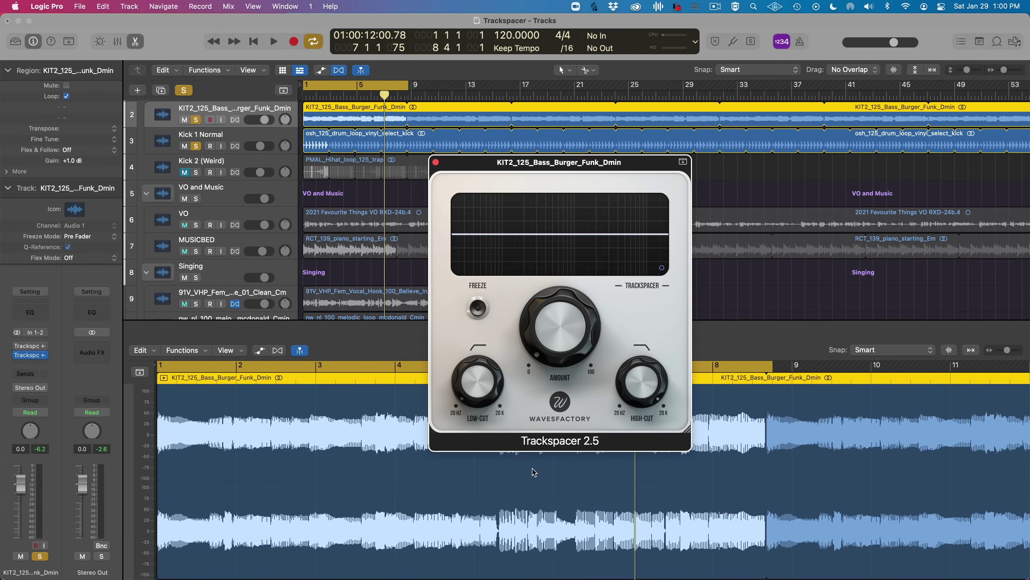
- Shrink the Trackspacer plug-in window slightly and move it higher over the tracks
click(662, 268)
click(662, 268)
drag(685, 428, 710, 469)
drag(690, 361, 672, 341)
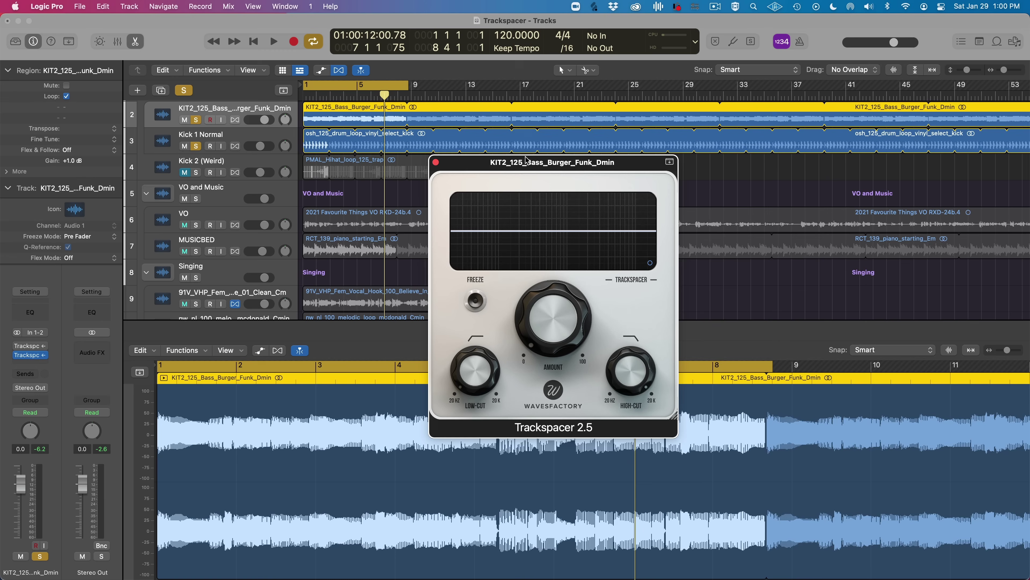
drag(526, 163, 577, 109)
mouse_move(532, 299)
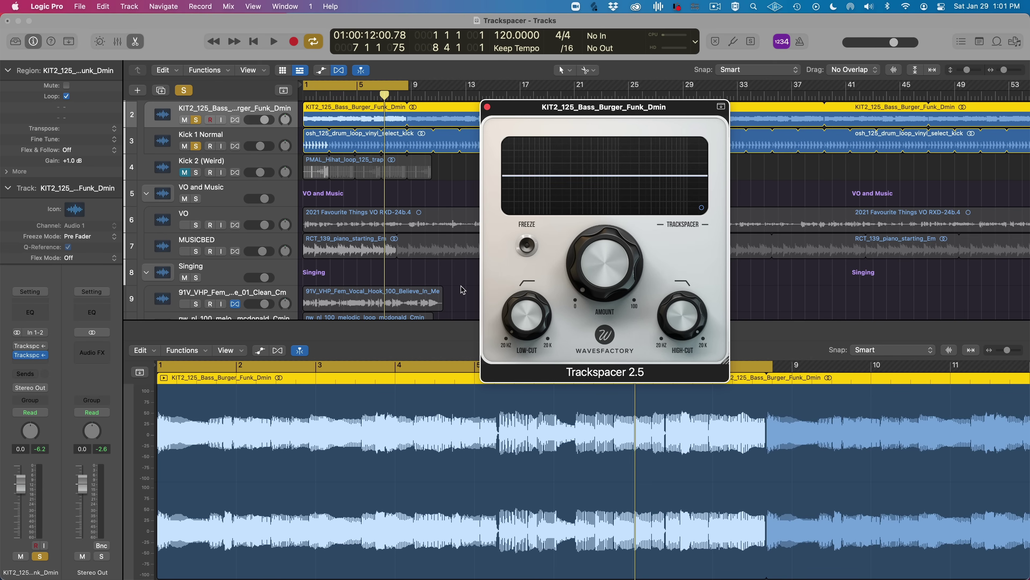
- Play the bass and kick loop from the beginning to watch the incoming signal in the Trackspacer display, and stop playback
key(Return)
key(space)
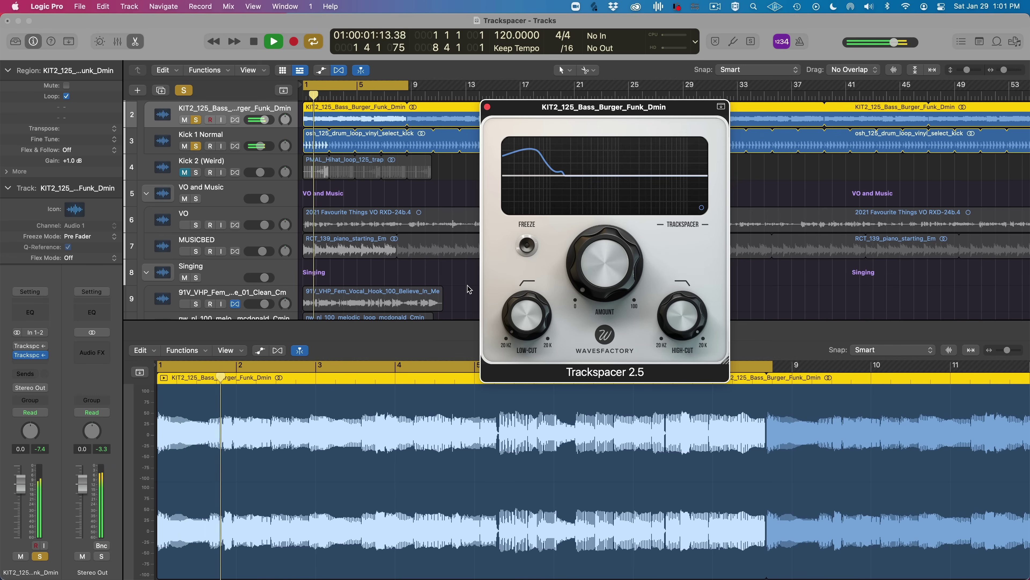
mouse_move(599, 238)
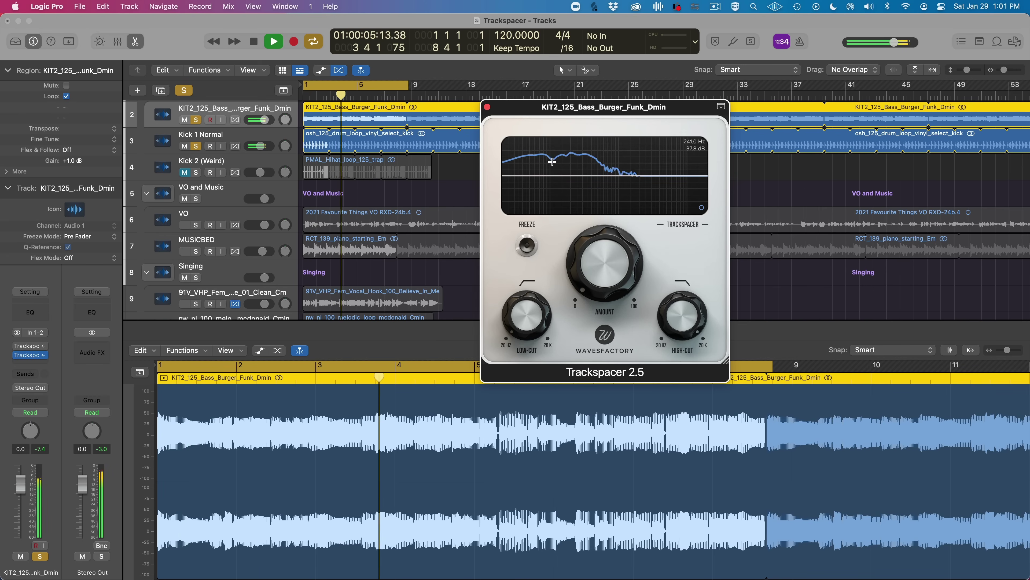
key(space)
- Reveal the Trackspacer window's header options and choose Kick 1 Normal (Audio 2) as the side chain source
click(722, 107)
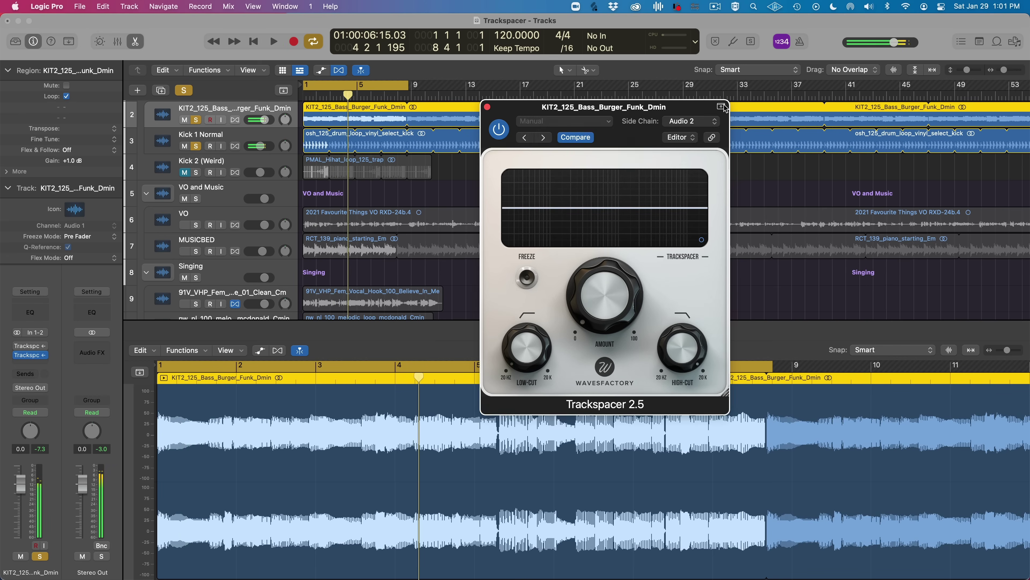
click(696, 121)
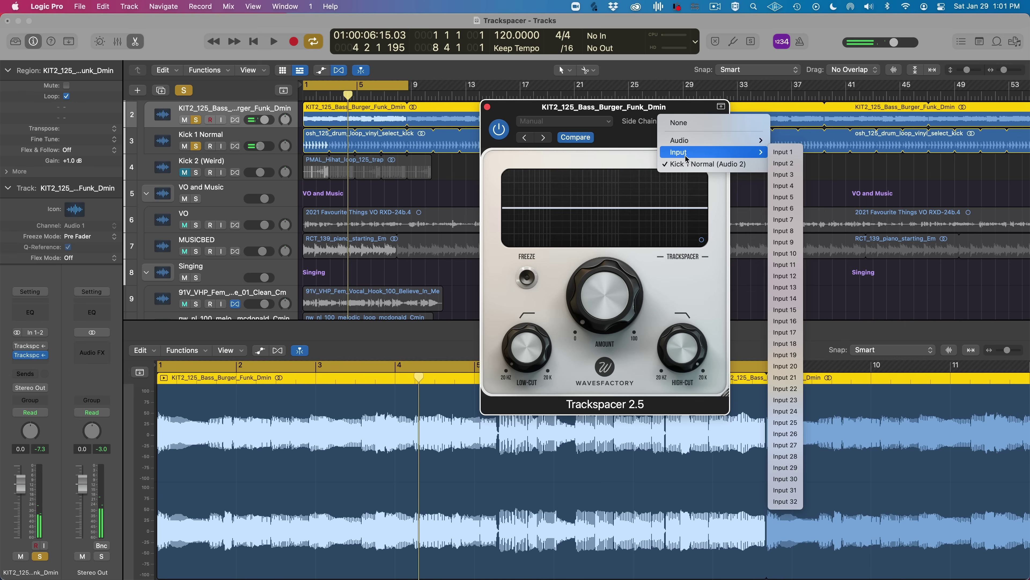
mouse_move(693, 143)
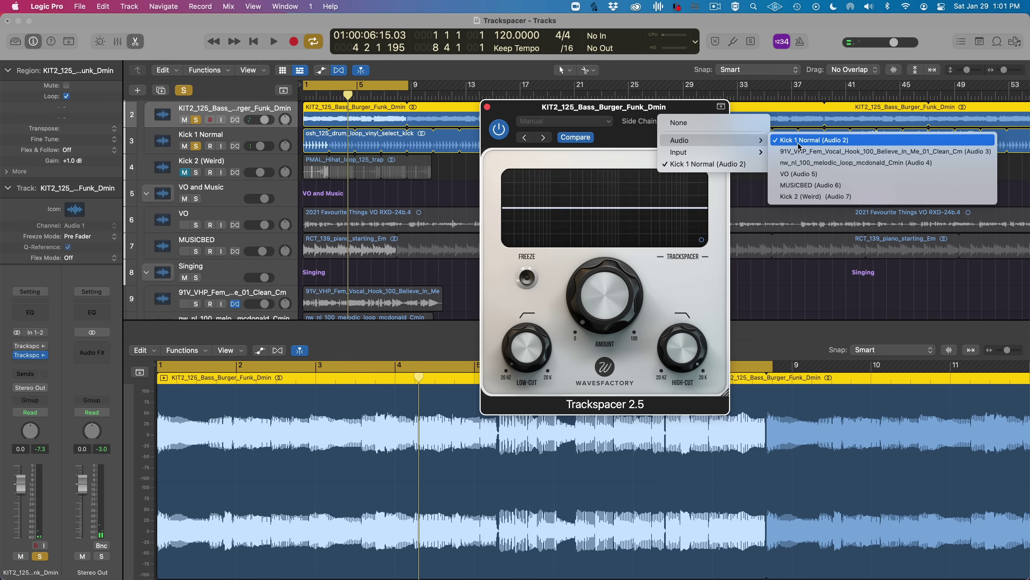
click(602, 163)
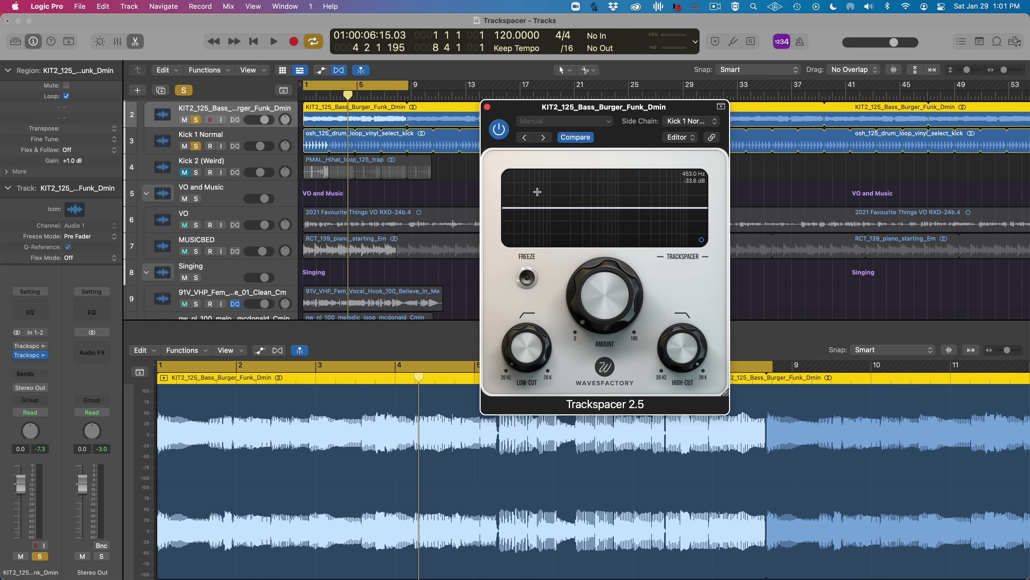
- Play the loop from the beginning while raising Trackspacer's Amount to about 17.9%, and stop playback
key(Return)
key(space)
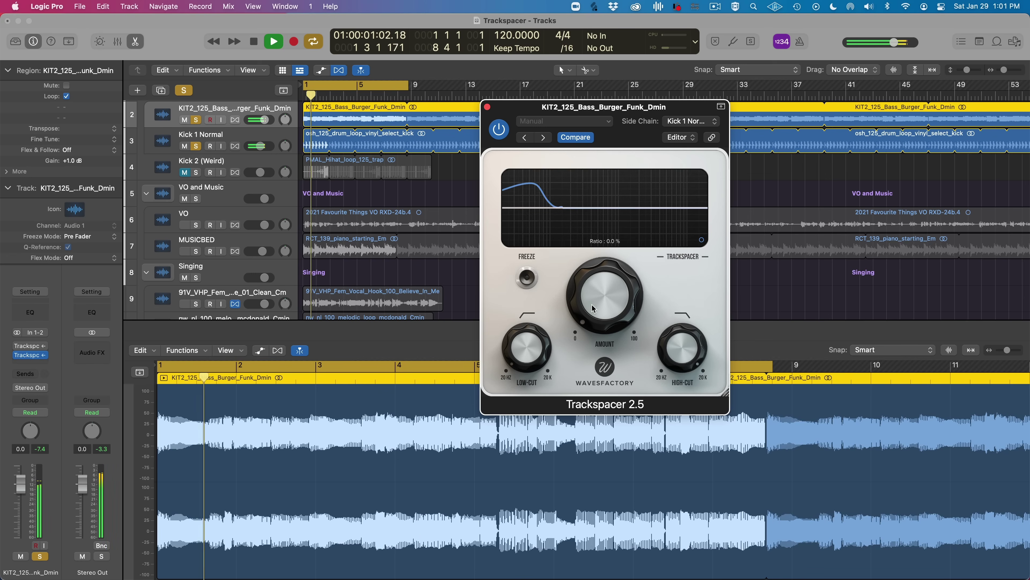
key(space)
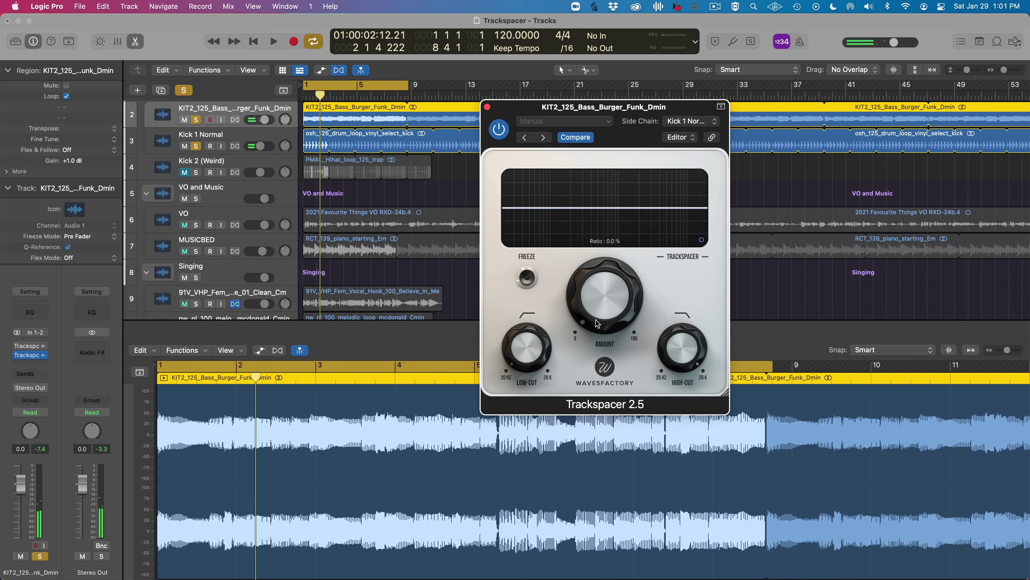
key(Return)
key(space)
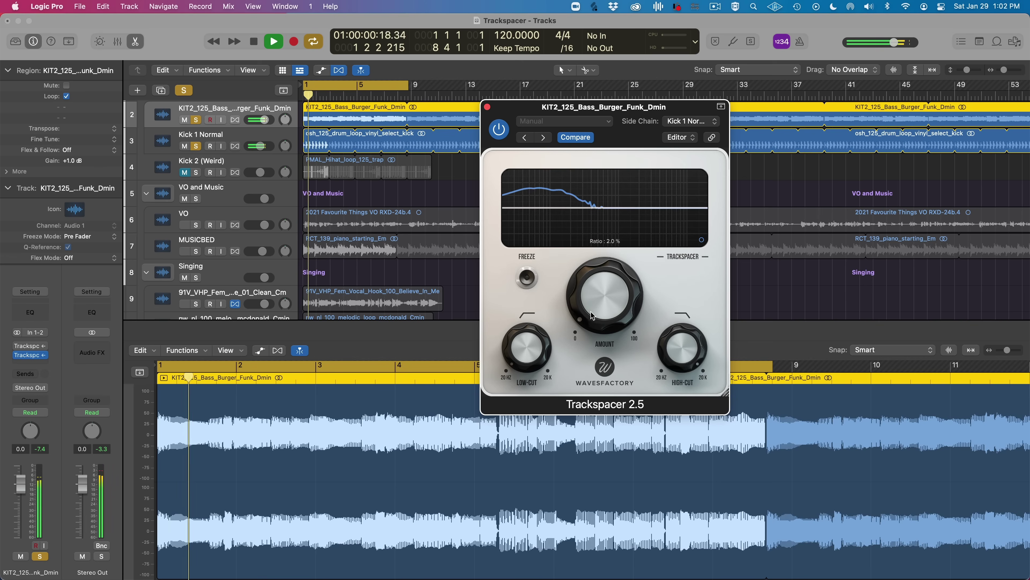
drag(590, 302, 588, 262)
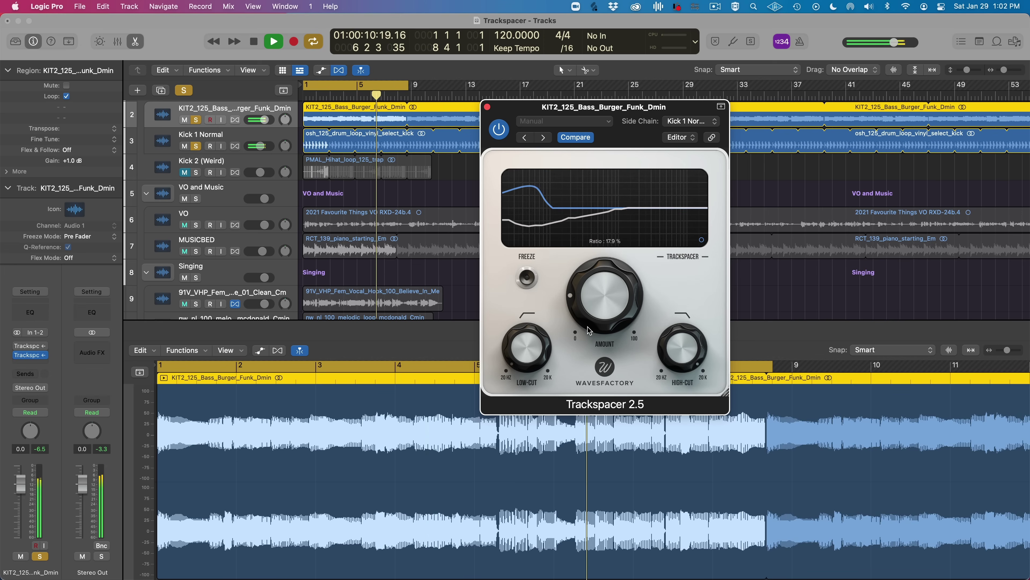
mouse_move(623, 287)
key(space)
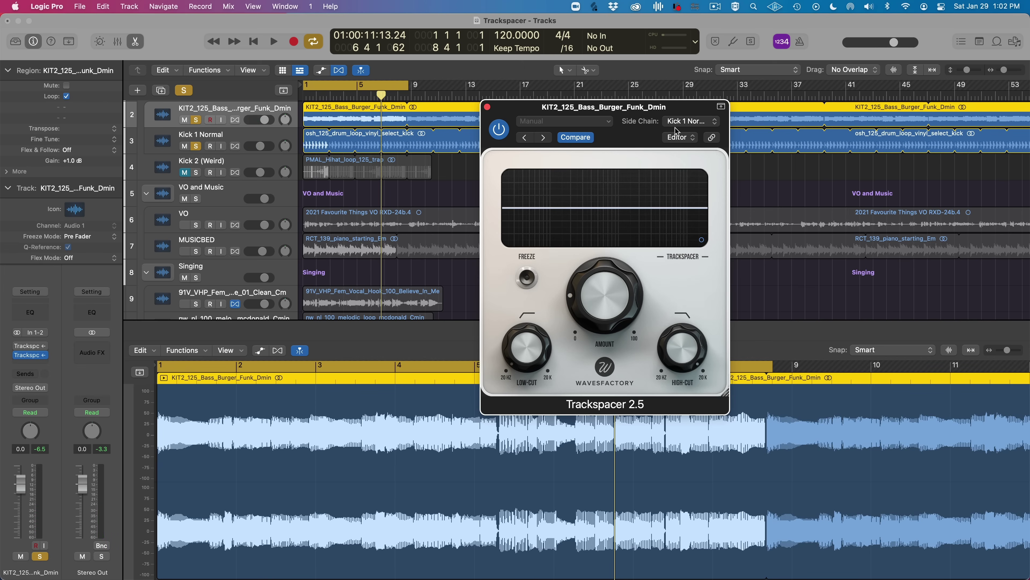
- During playback, push the Amount up to about 73.1%, bring it back to about 23.1%, and stop
key(space)
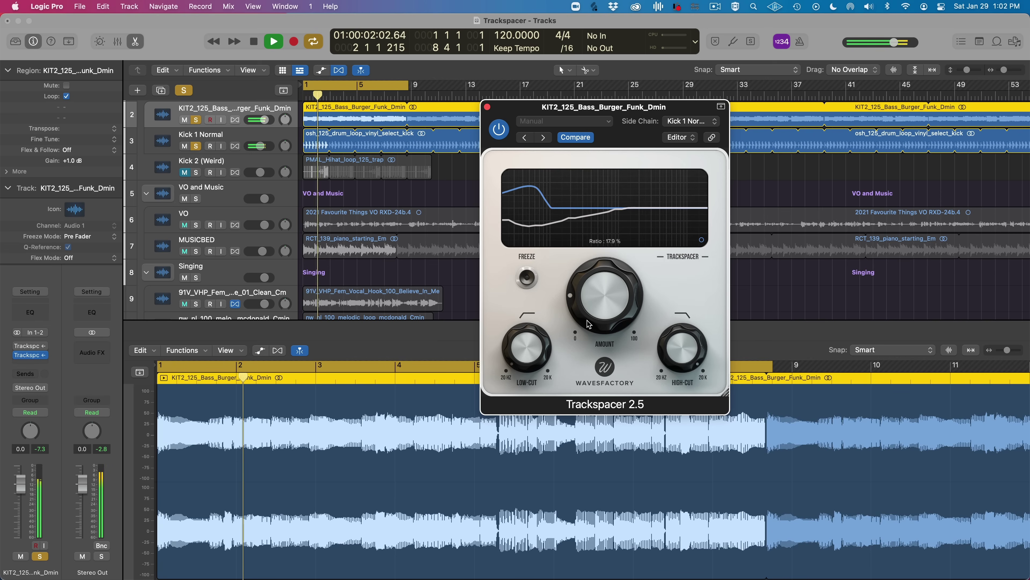
drag(589, 323, 585, 127)
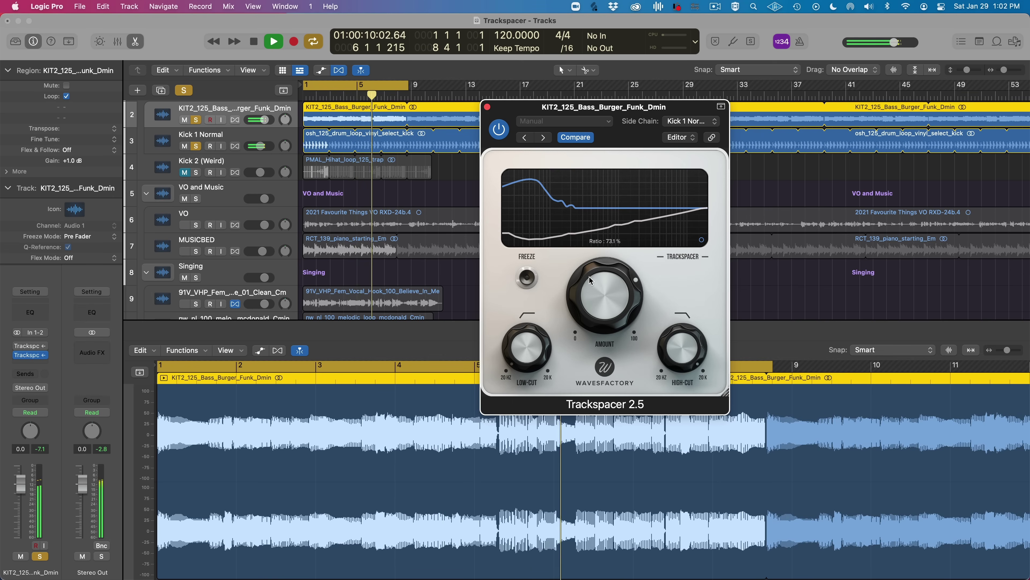
drag(590, 276, 577, 418)
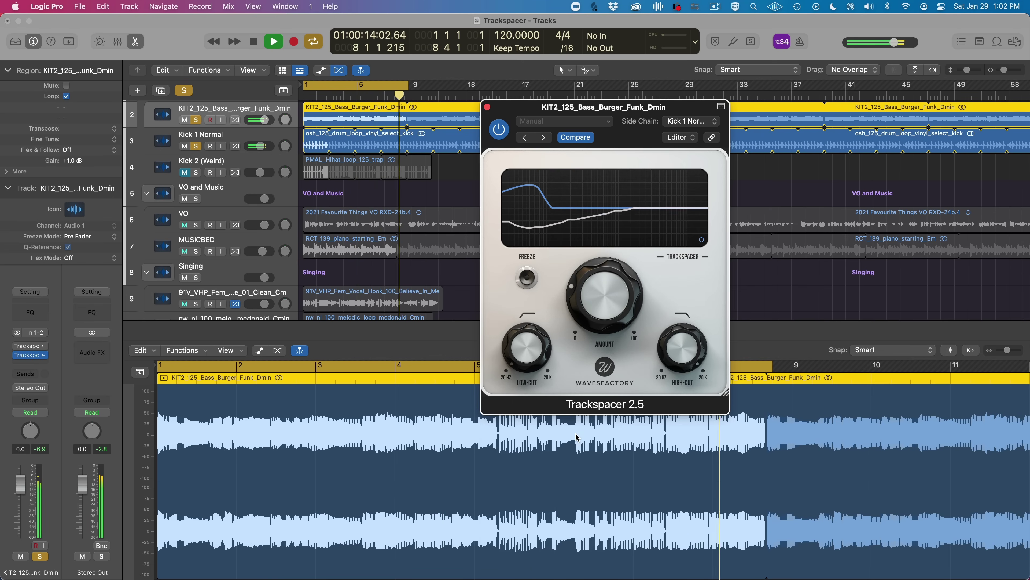
mouse_move(582, 304)
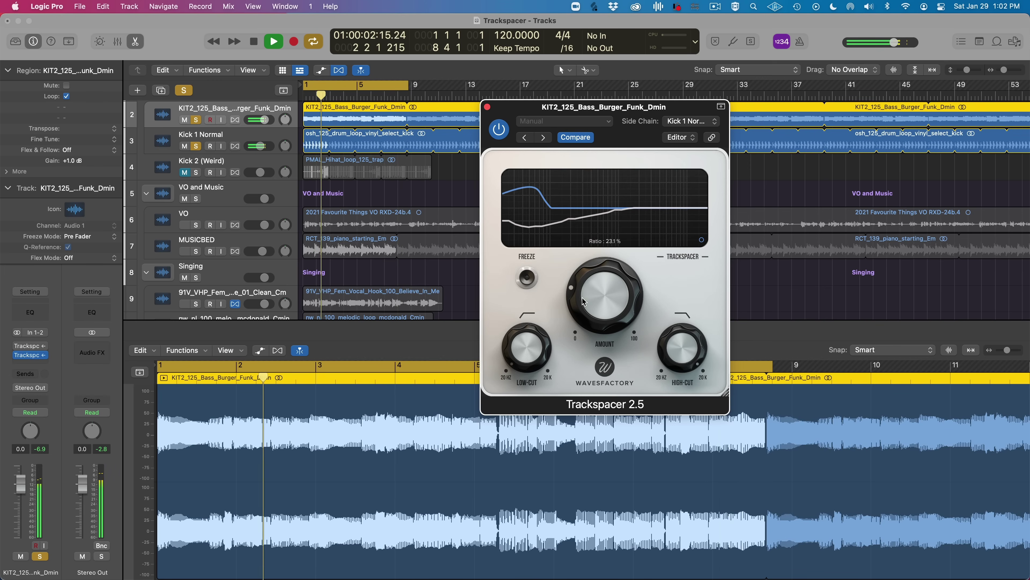
key(space)
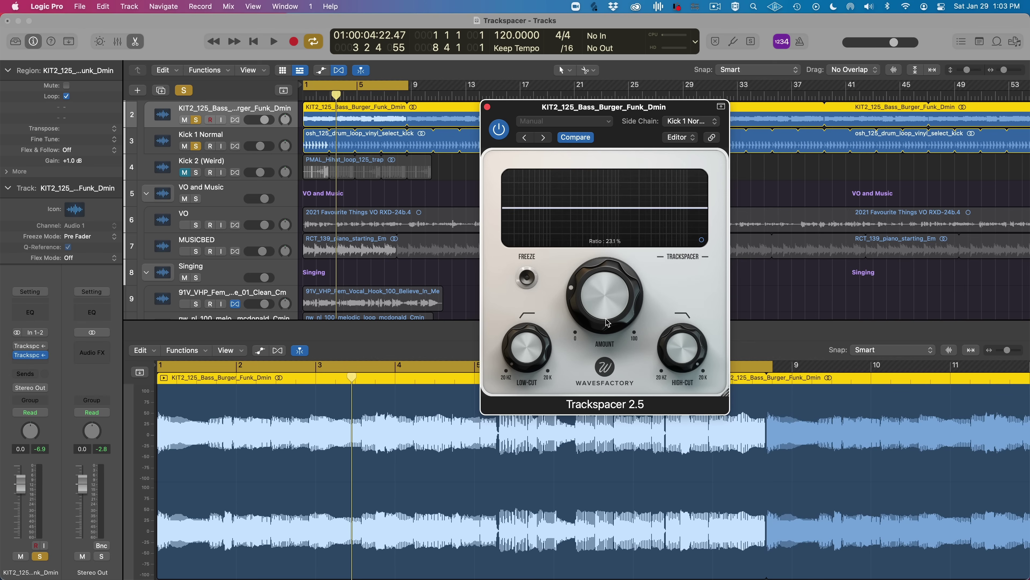
- Mute the Kick 1 Normal track, listen to the bass with the Amount at 0, and unmute the kick
click(182, 146)
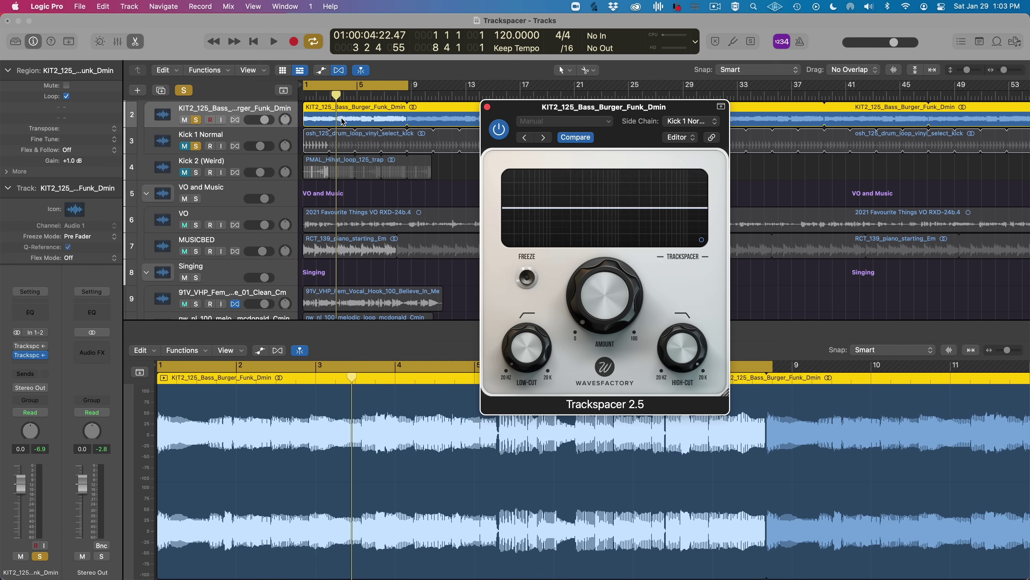
key(space)
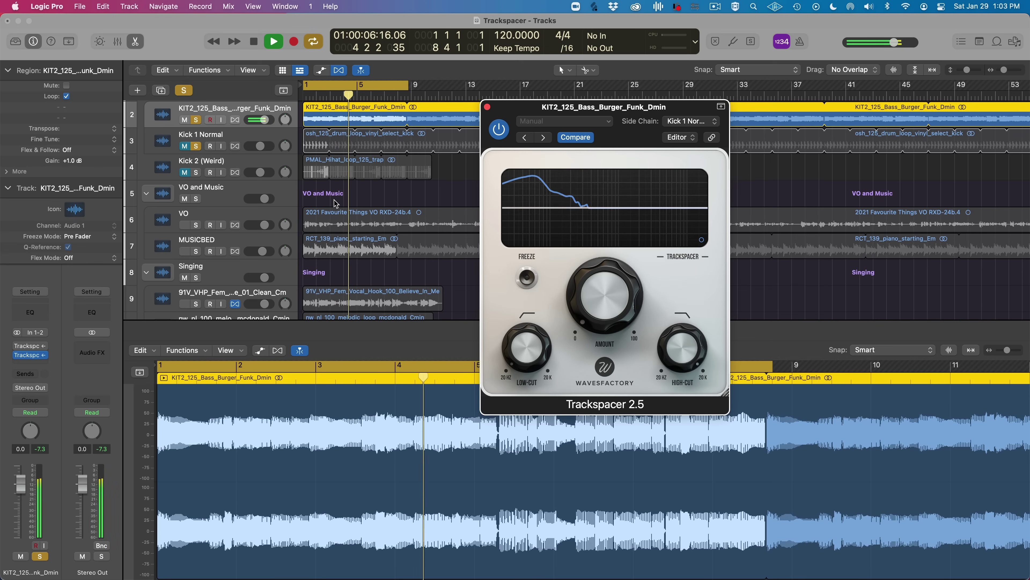
key(space)
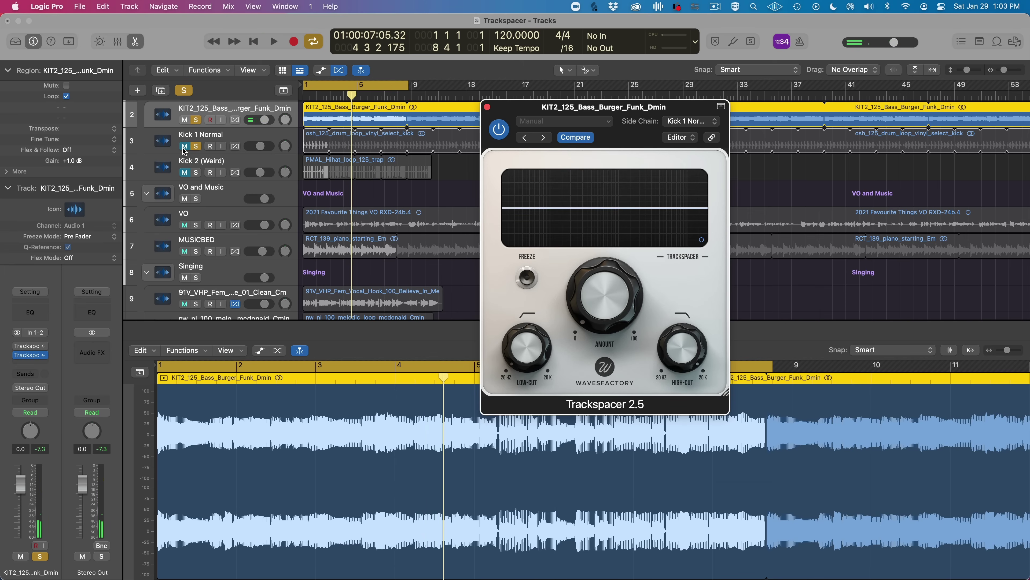
click(184, 147)
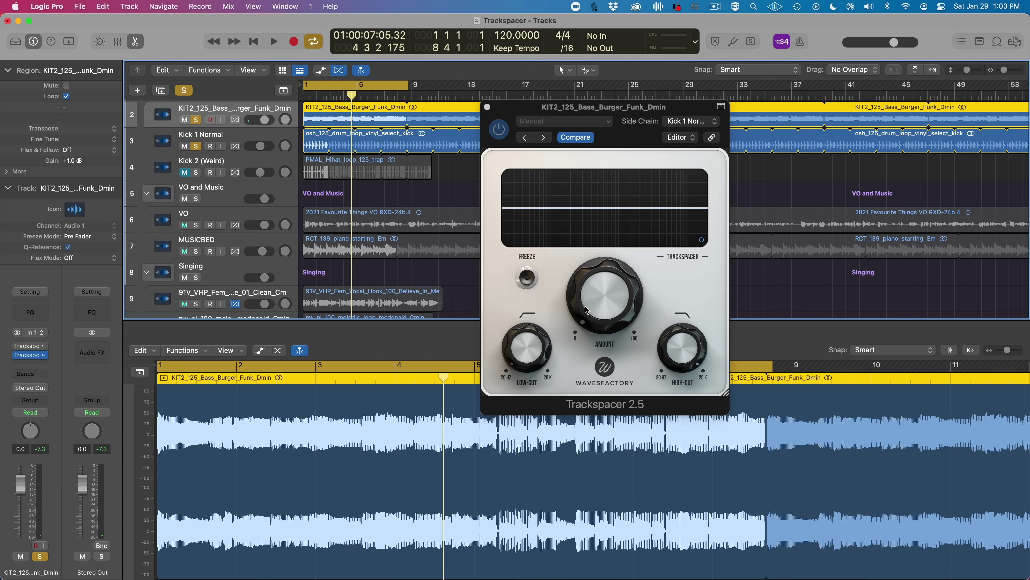
- Play the loop, set Trackspacer's Amount to about 27.8%, and stop playback
key(space)
click(576, 213)
mouse_move(603, 301)
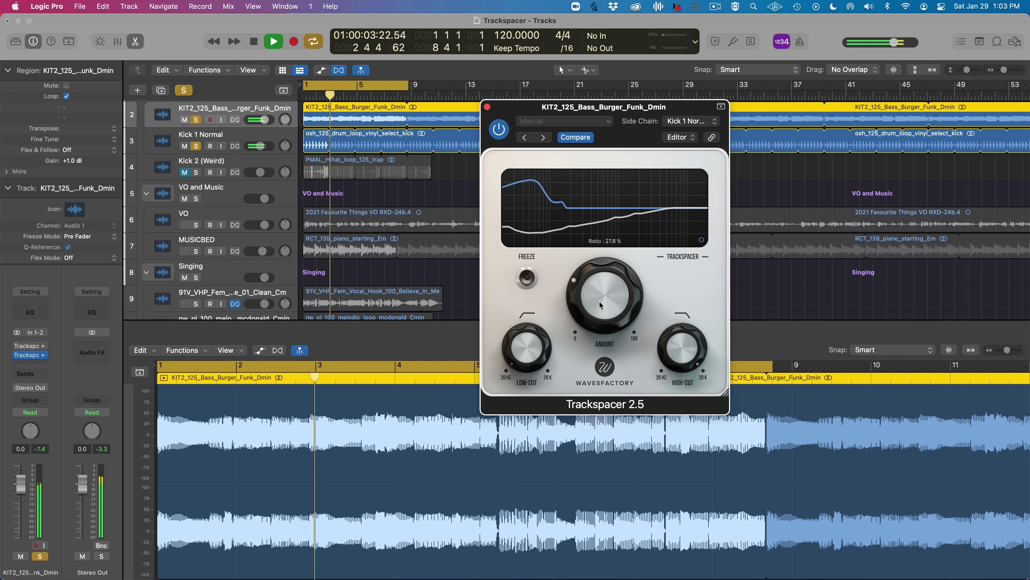
key(space)
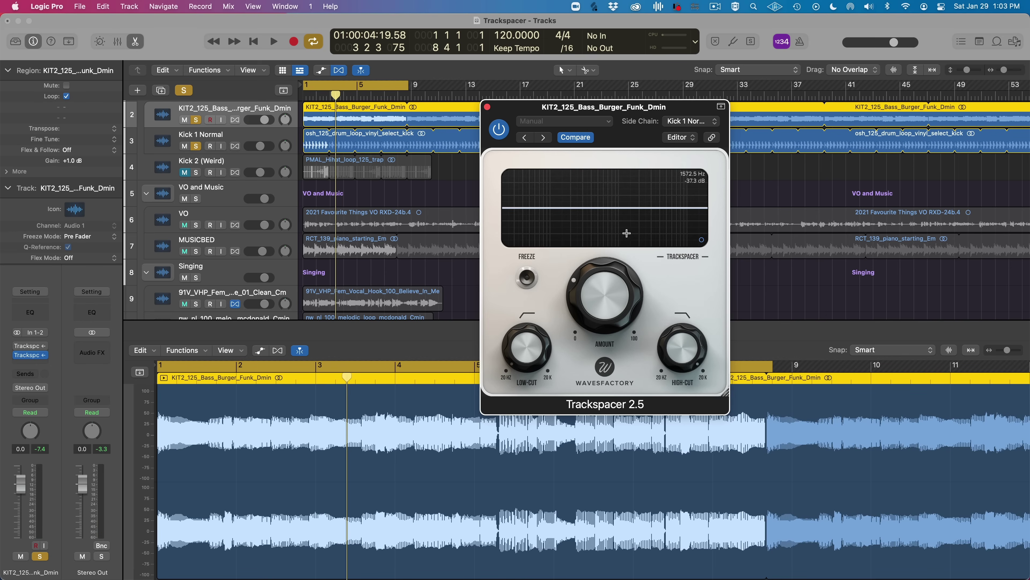
- Lower Trackspacer's High-cut during playback to exclude the upper frequencies from the ducking, and stop
mouse_move(683, 340)
drag(680, 339, 679, 351)
key(space)
drag(676, 358, 664, 429)
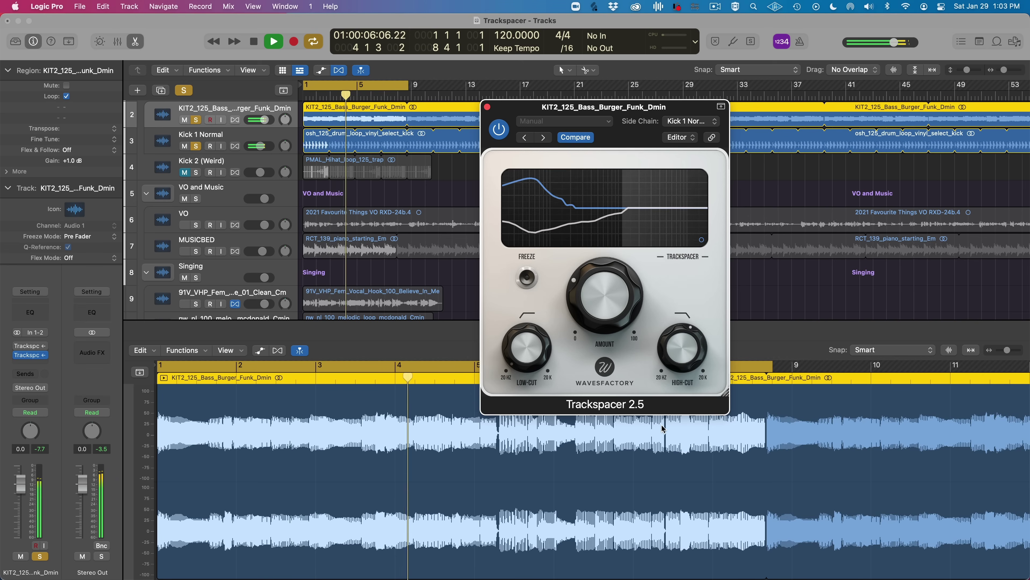
scroll(671, 368, down, 2)
key(space)
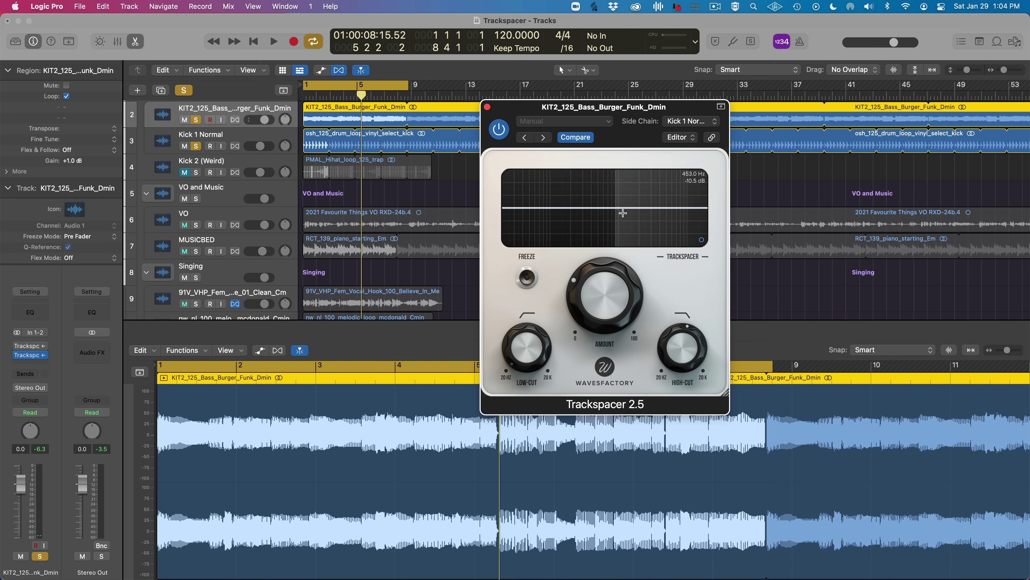
- Set the High-cut to about 788.57 Hz, listen to the loop, and return the High-cut to 20 kHz
mouse_move(681, 333)
drag(681, 333, 680, 337)
key(space)
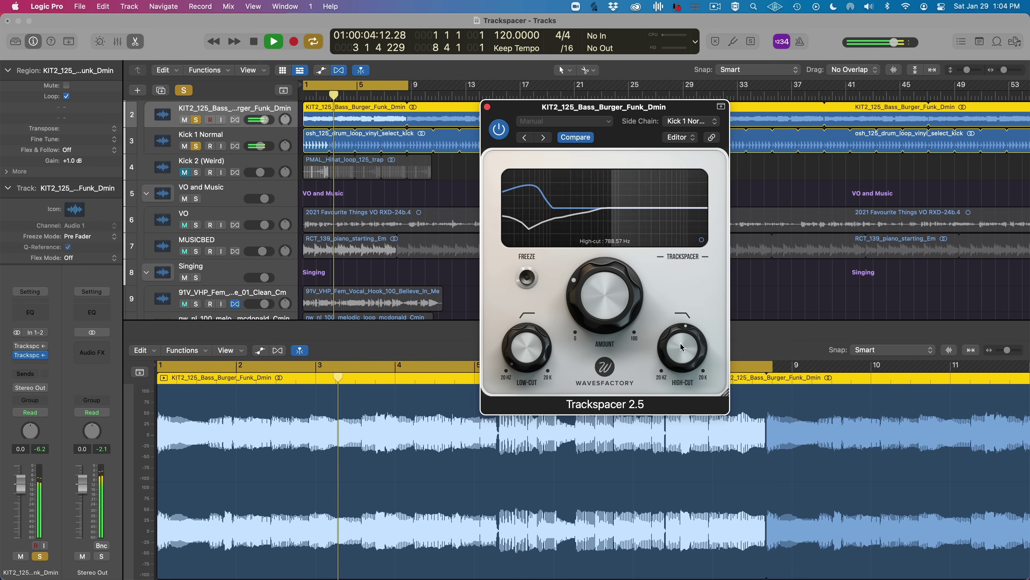
key(space)
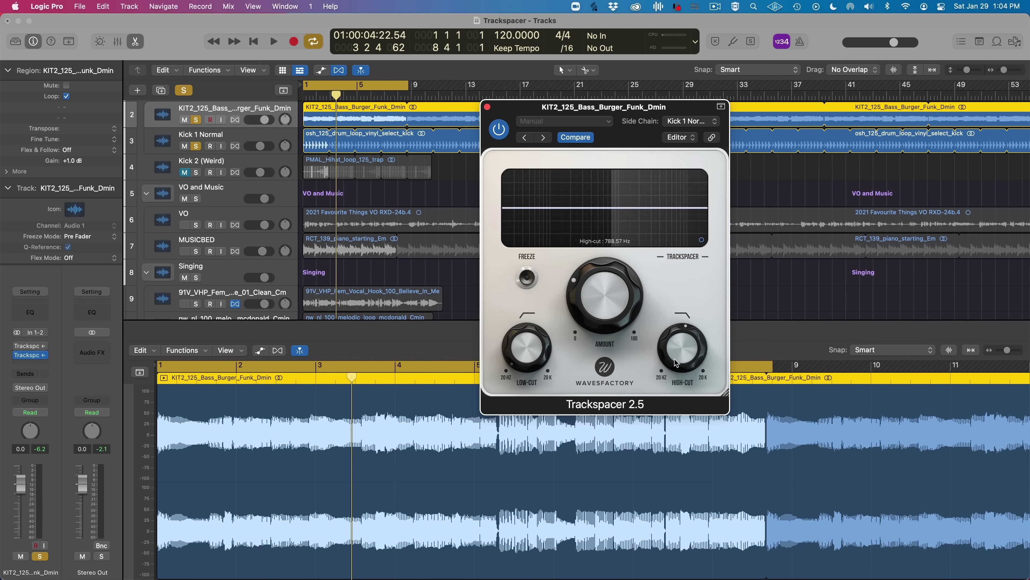
drag(675, 362, 677, 316)
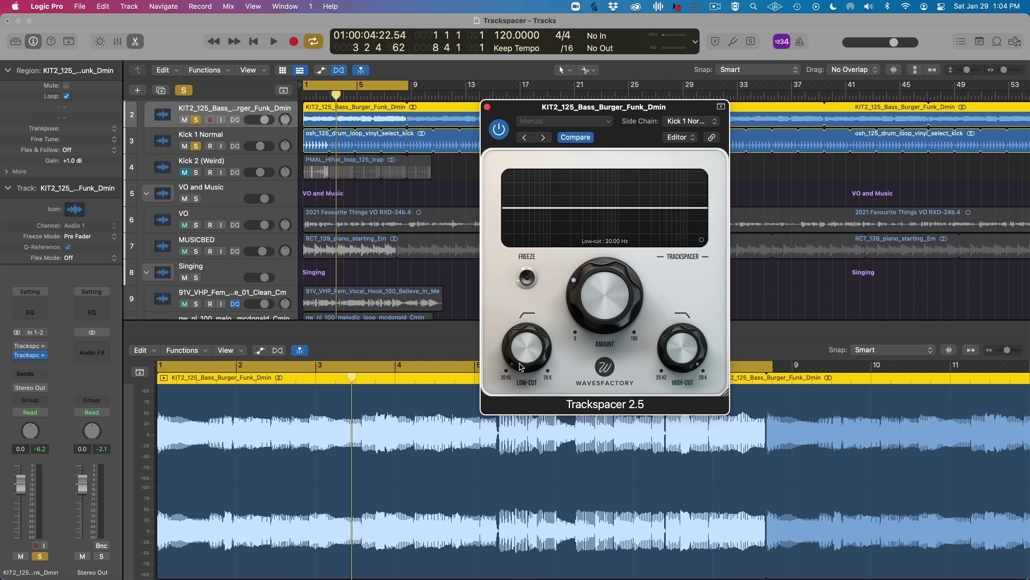
- Raise the Low-cut to about 505.28 Hz during playback, stop, and bring the Low-cut back down to its minimum
key(space)
drag(520, 366, 519, 292)
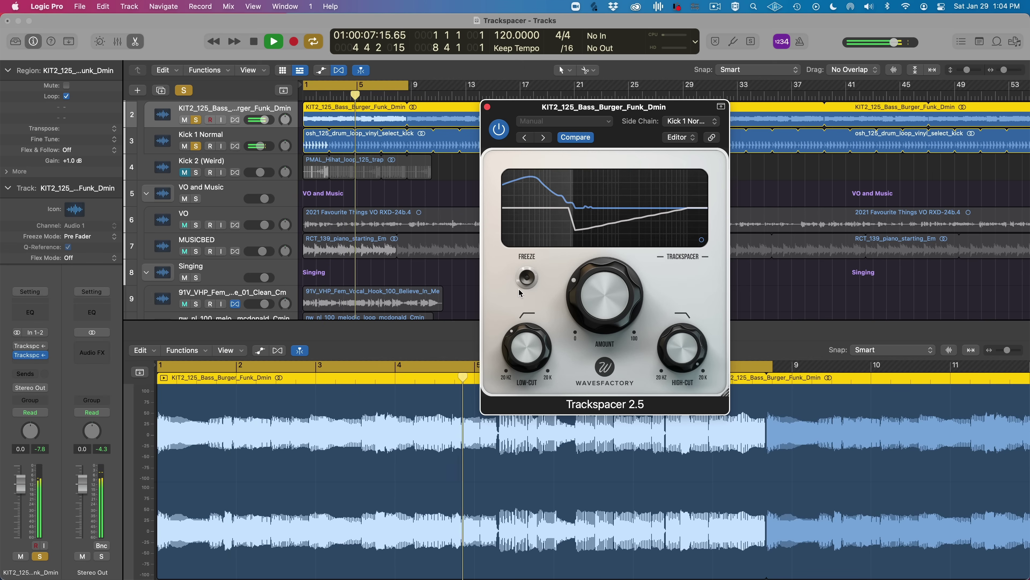
drag(509, 345, 508, 337)
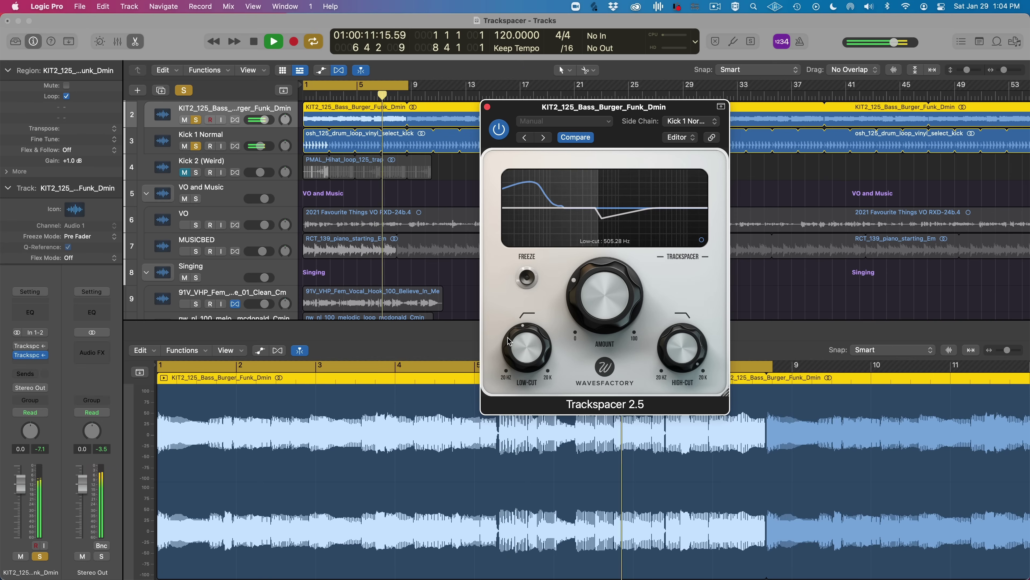
key(space)
drag(508, 337, 510, 418)
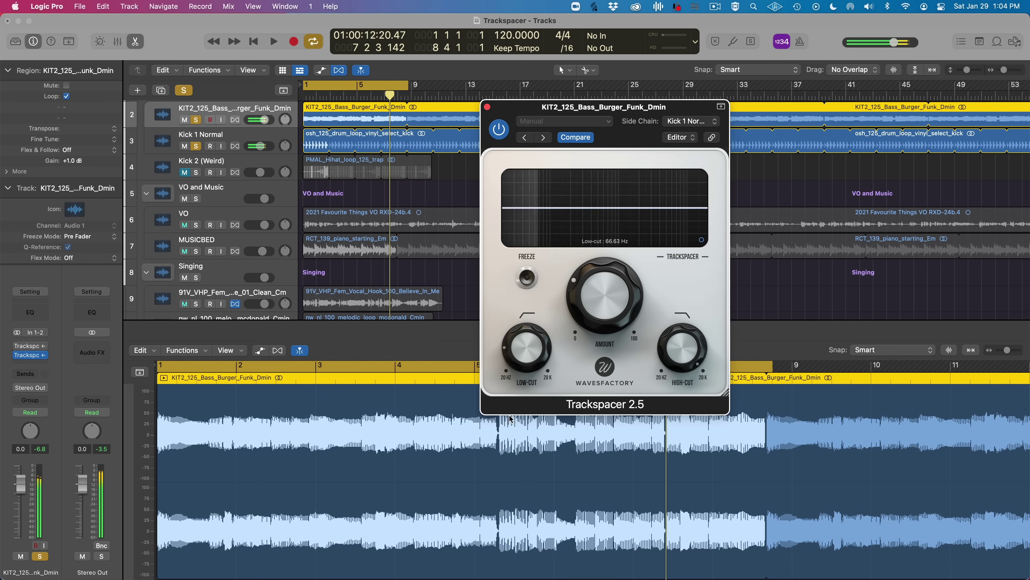
- Lower Trackspacer's High-cut below its 20 kHz maximum and increase the Amount slightly
mouse_move(682, 347)
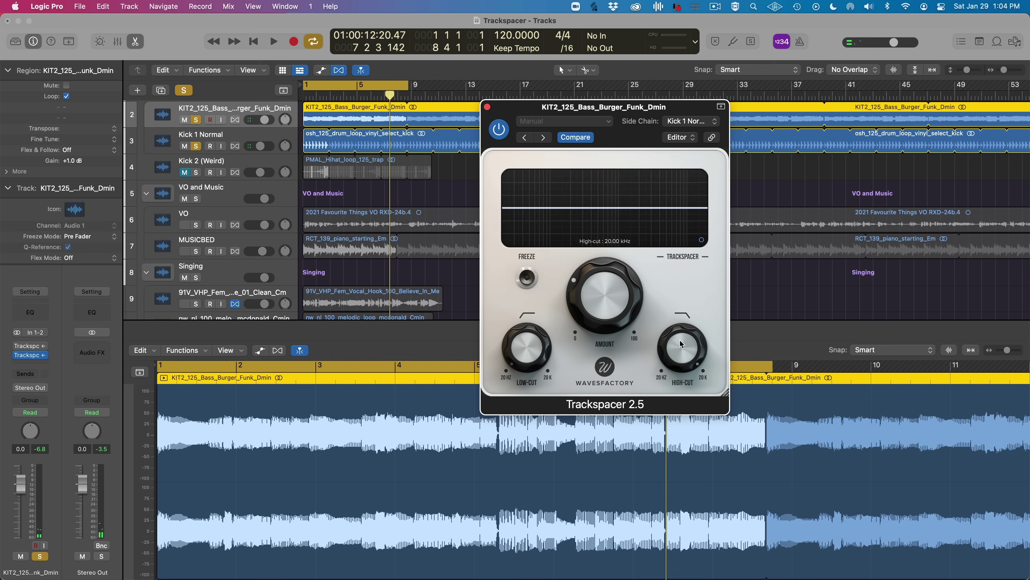
drag(679, 343, 678, 414)
mouse_move(622, 298)
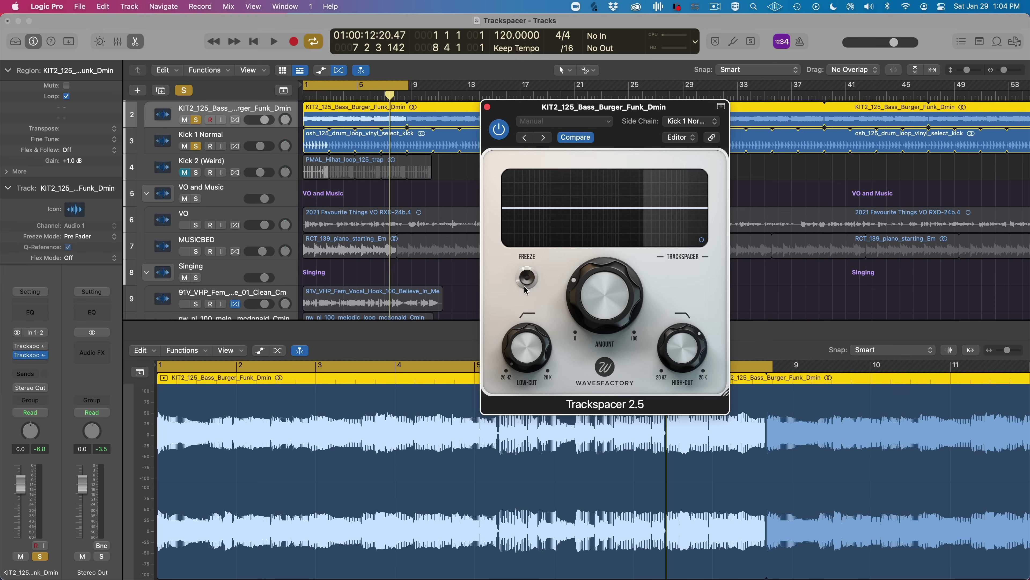
mouse_move(581, 317)
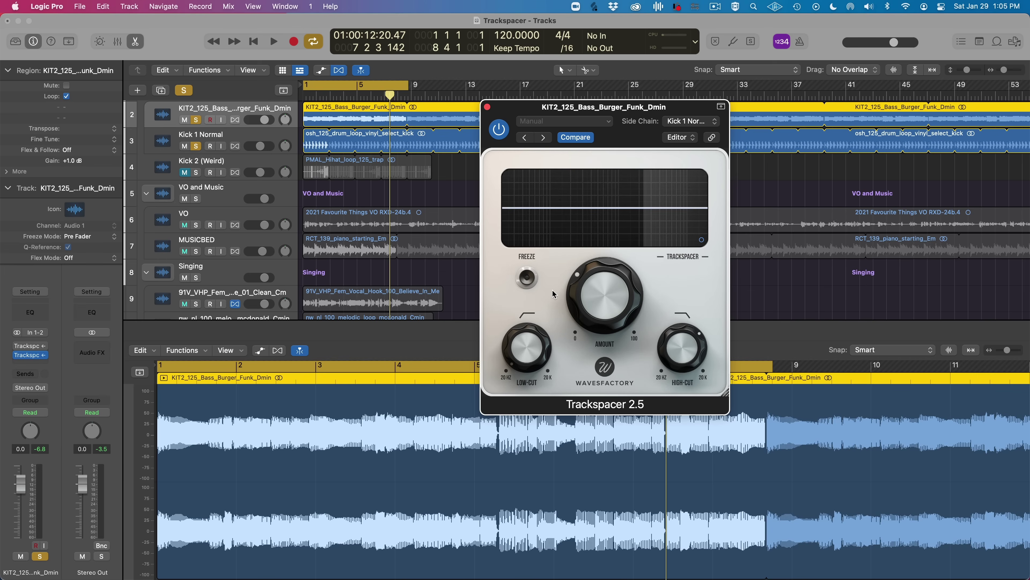
- Play the loop, freeze Trackspacer's ducking curve, raise the Amount past 33.7%, stop playback, and release the freeze
key(space)
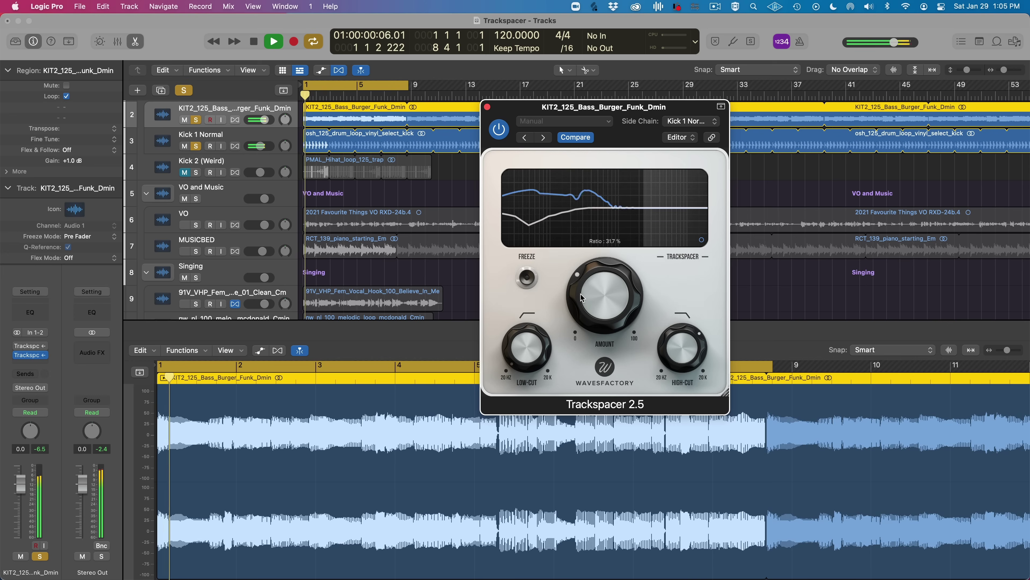
click(527, 279)
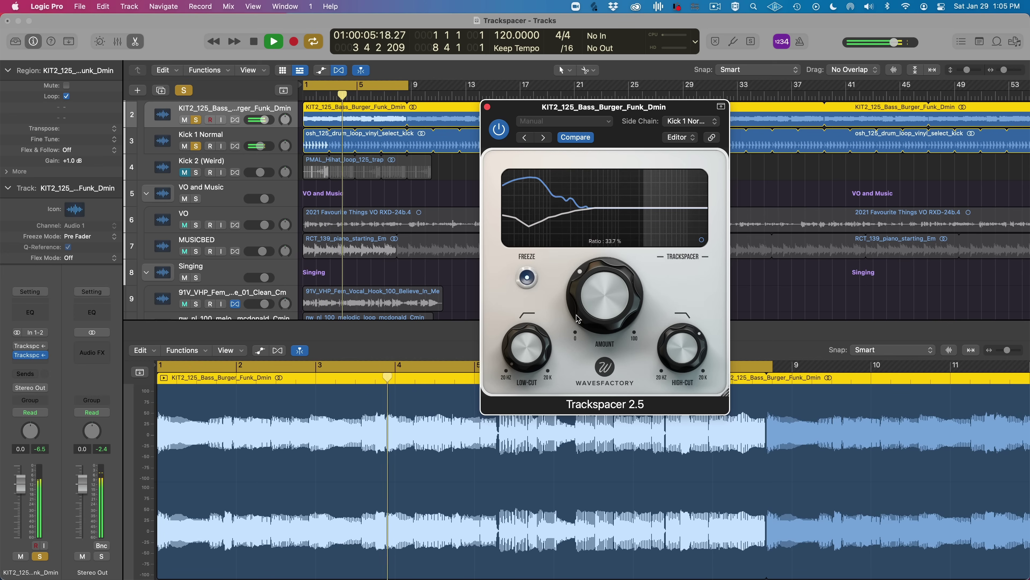
mouse_move(578, 319)
mouse_down()
mouse_move(605, 194)
mouse_move(593, 524)
mouse_move(595, 325)
mouse_up()
key(space)
click(526, 279)
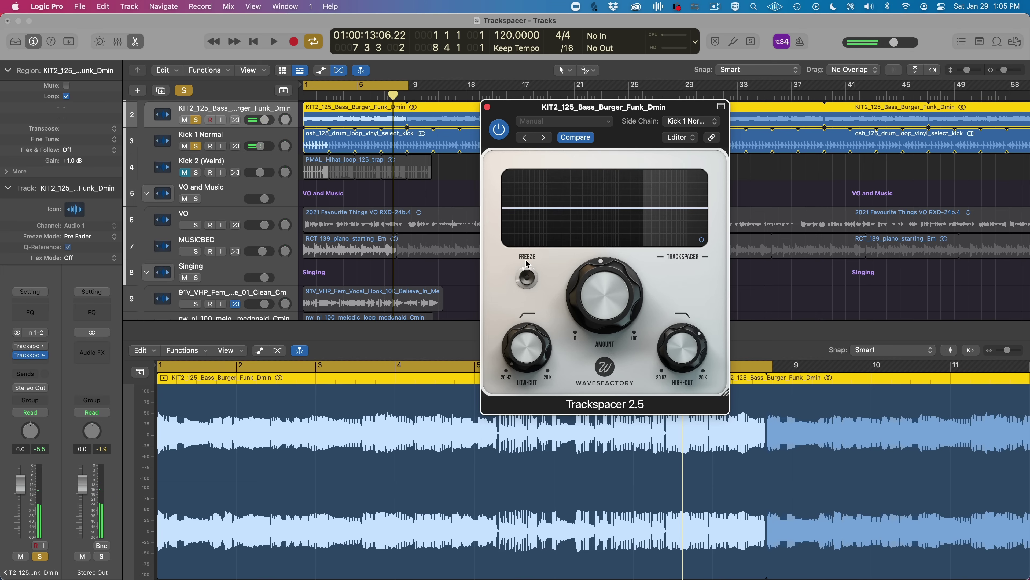
- Replay the loop with the curve frozen, lower the Amount to about 18.3%, release the freeze, and stop
key(space)
click(528, 284)
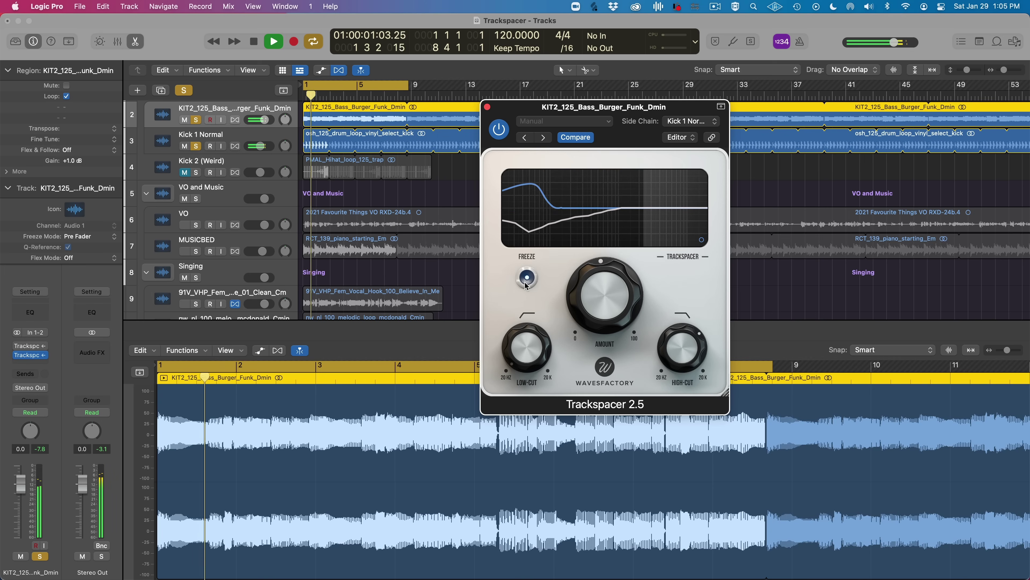
mouse_move(602, 296)
drag(603, 296, 608, 264)
click(527, 277)
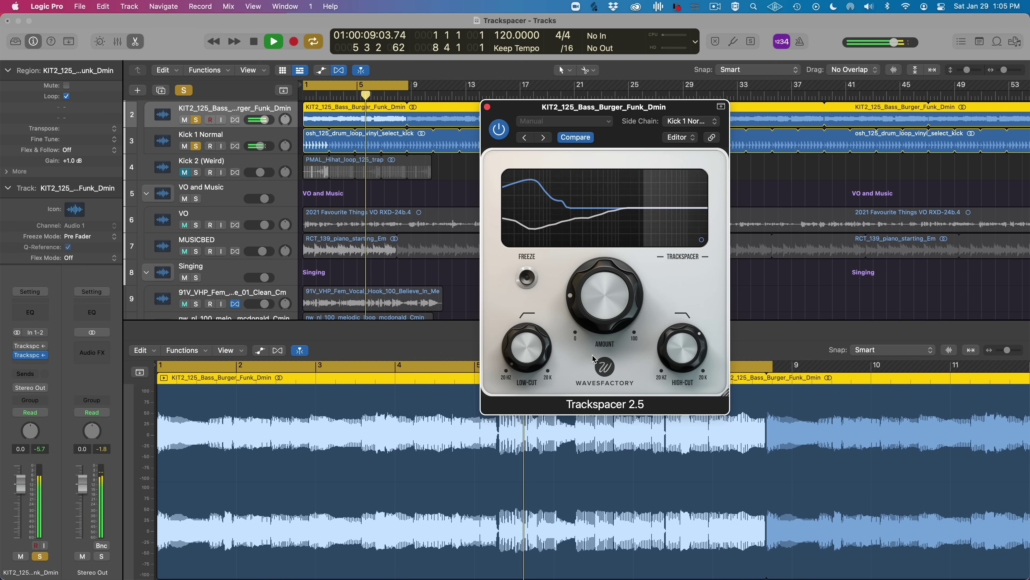
key(space)
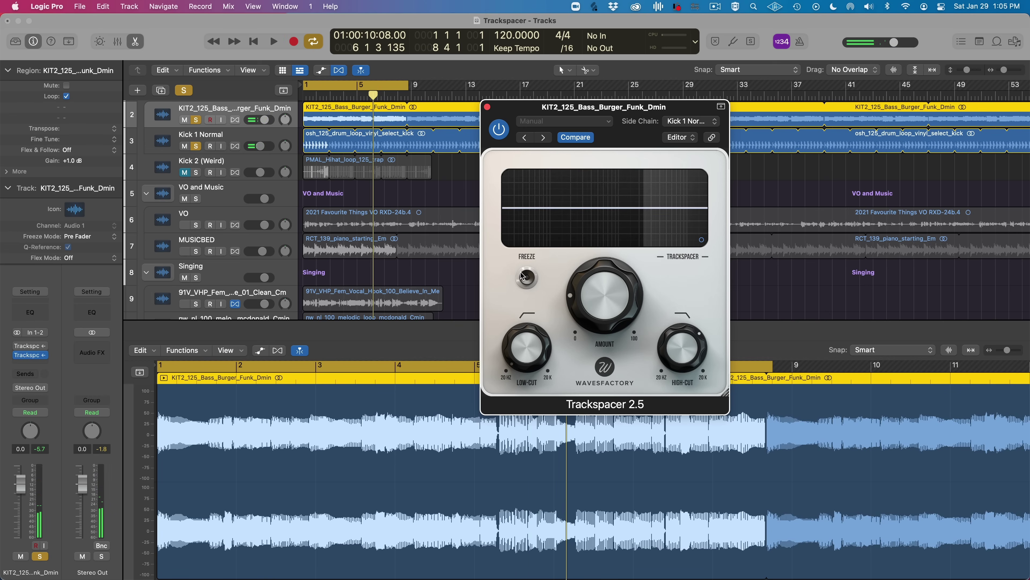
- Open Trackspacer's Advanced Panel, raise the High-cut to 20 kHz, and enable Sidechain listening
mouse_move(578, 296)
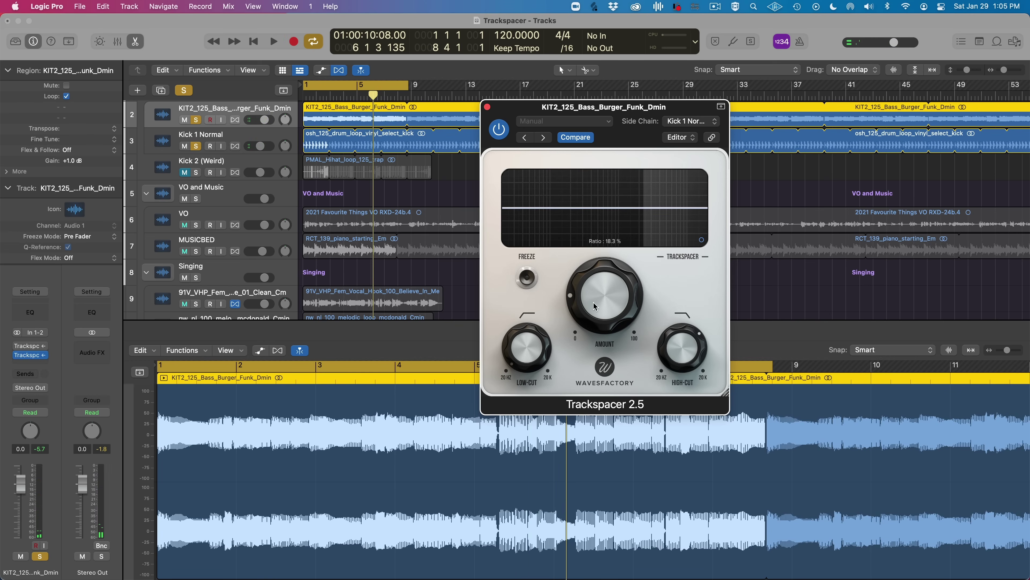
click(702, 240)
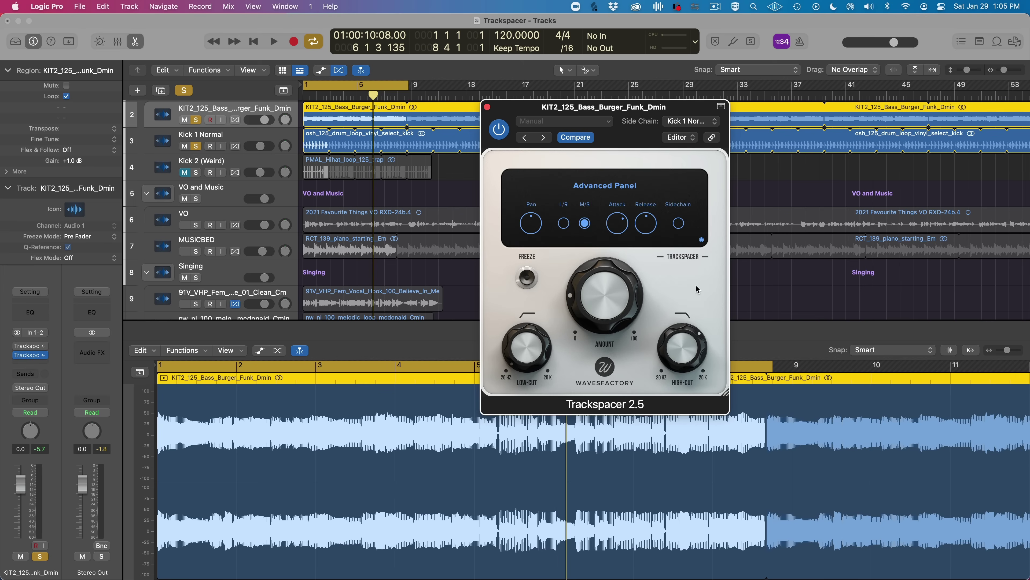
drag(675, 355, 681, 174)
click(679, 223)
- Play the loop while switching Sidechain listening off and back on to compare the signals, and stop
key(space)
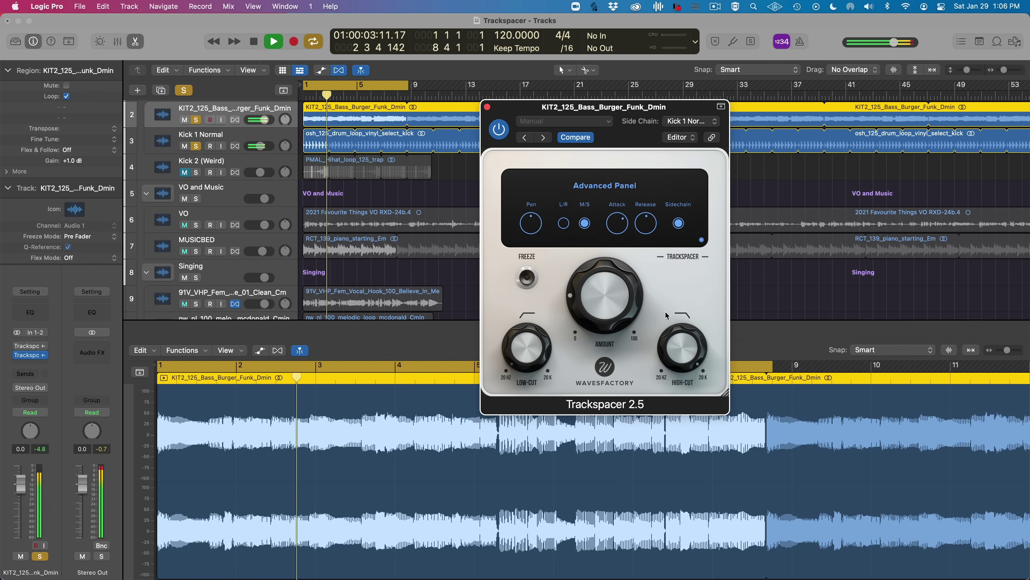
click(680, 224)
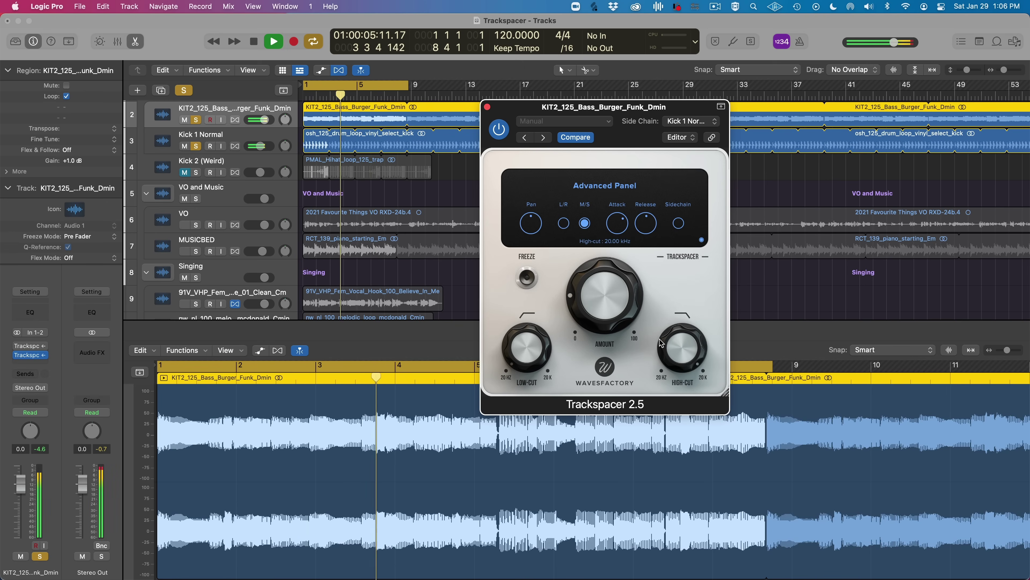
click(679, 224)
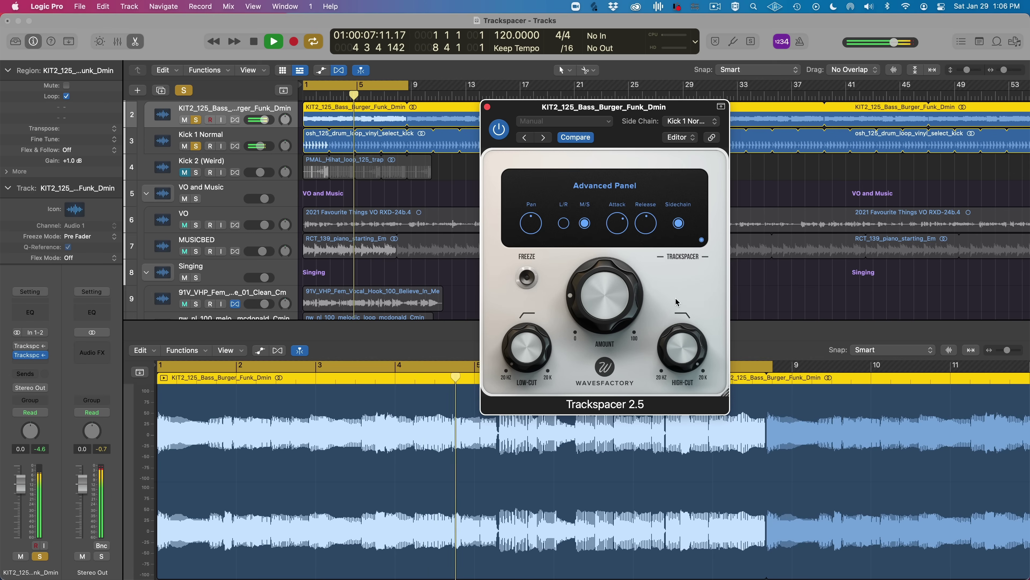
key(space)
- Replay the loop from the start with Sidechain listening on and lower the High-cut to about 2.34 kHz and further
mouse_move(691, 334)
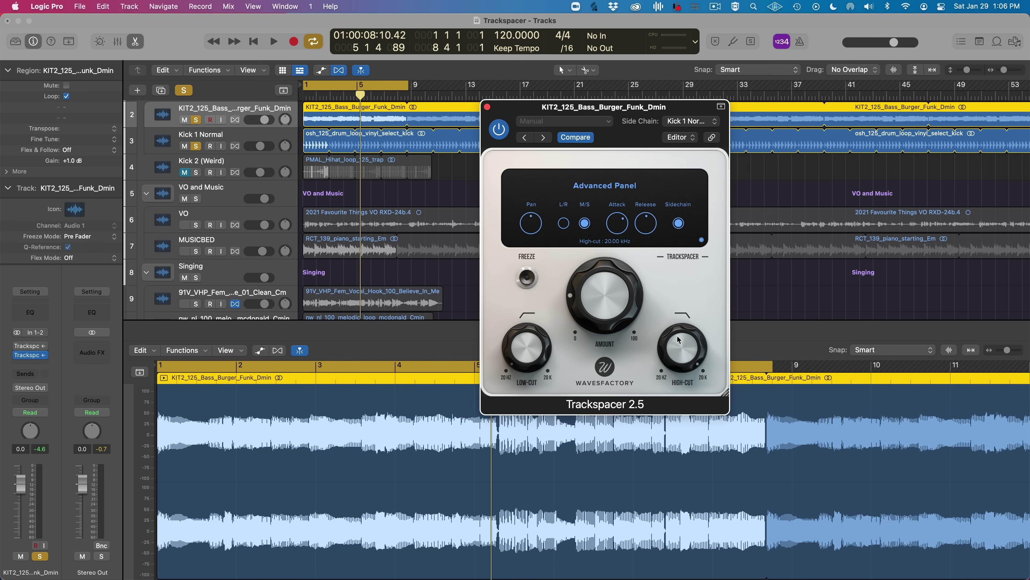
key(Return)
key(space)
drag(677, 335, 676, 374)
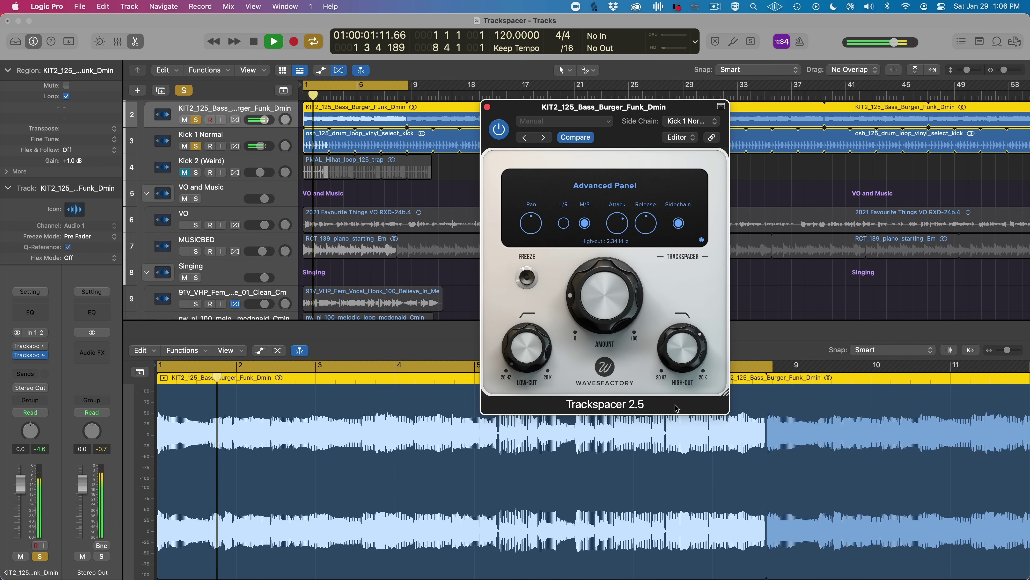
drag(675, 409, 676, 434)
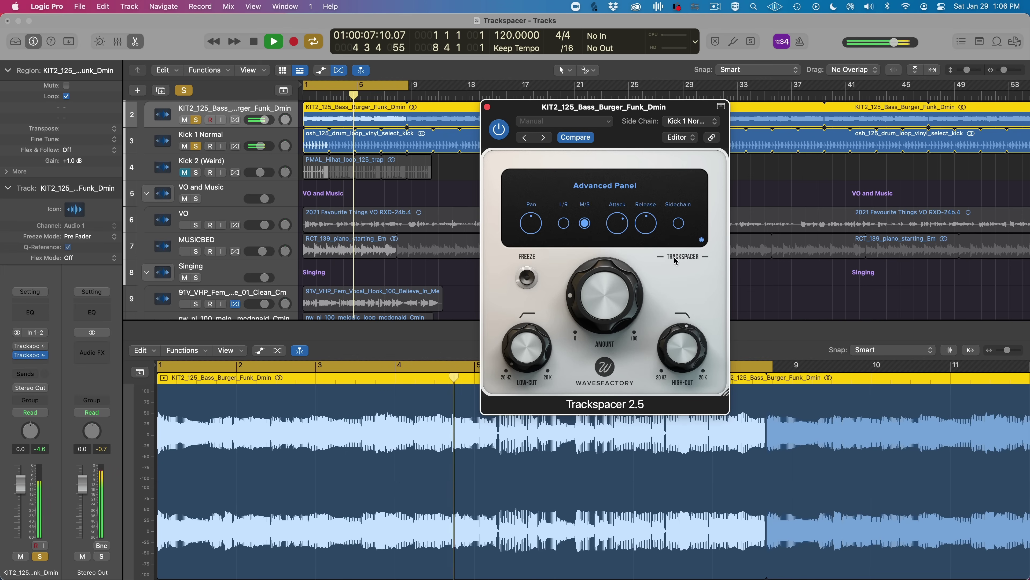
- Return the Low-cut to 20 Hz while checking the spectrum display, and stop playback with the Advanced Panel reopened
mouse_move(676, 338)
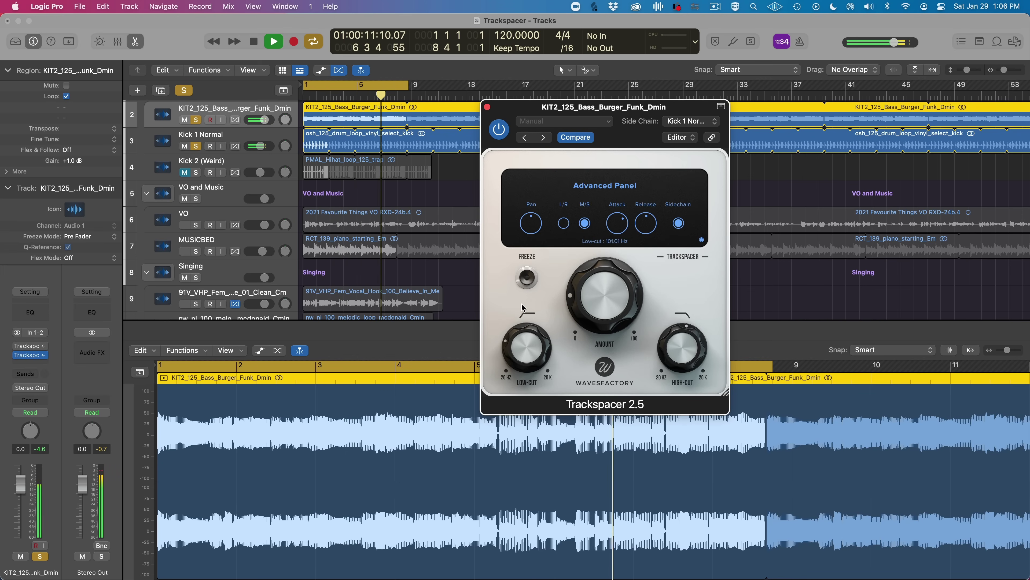
click(701, 240)
mouse_move(676, 359)
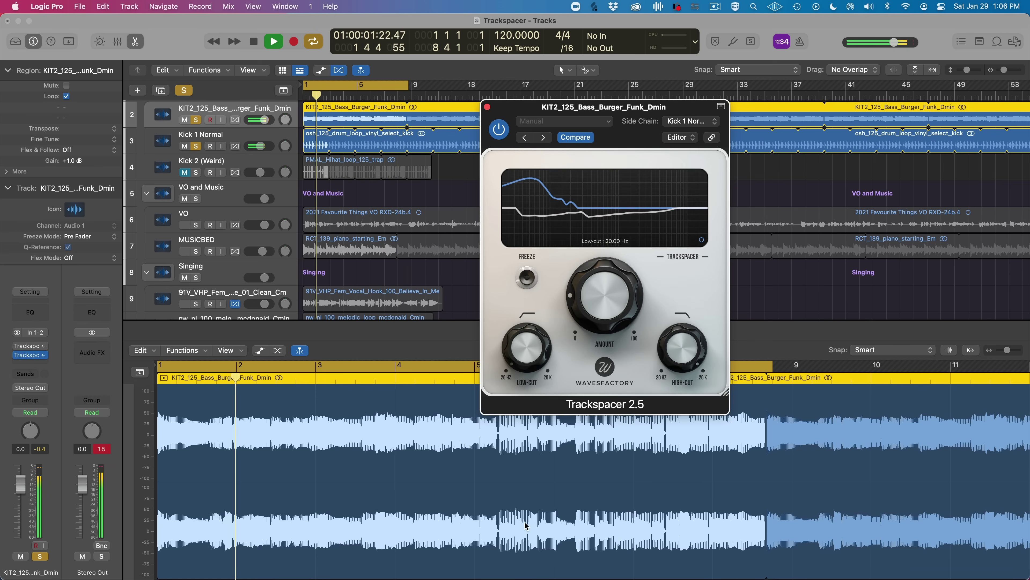
click(701, 240)
key(space)
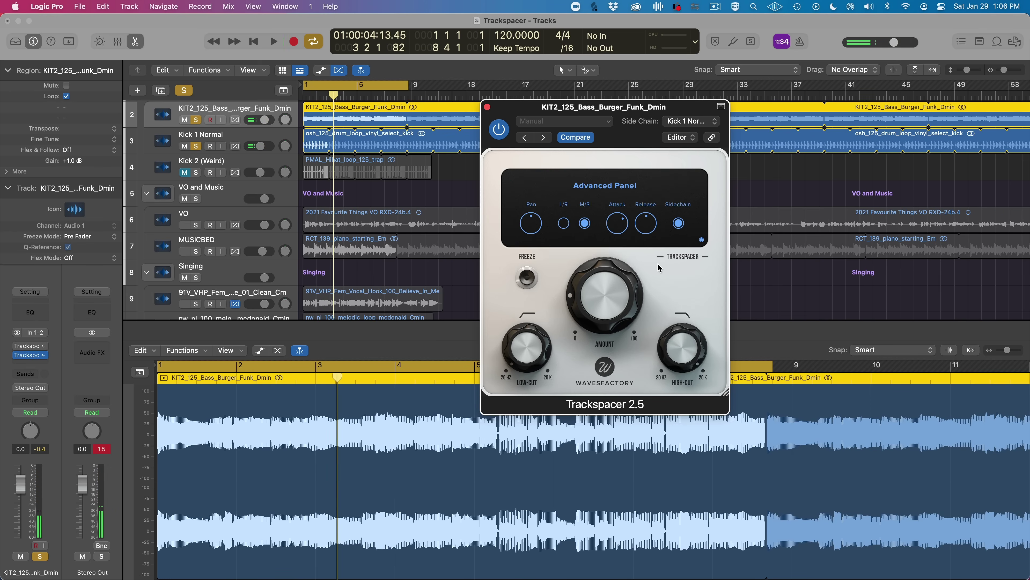
- Switch the stereo mode to L/R and back to M/S, adjust the Pan control, and close the plug-in window
mouse_move(636, 233)
click(586, 227)
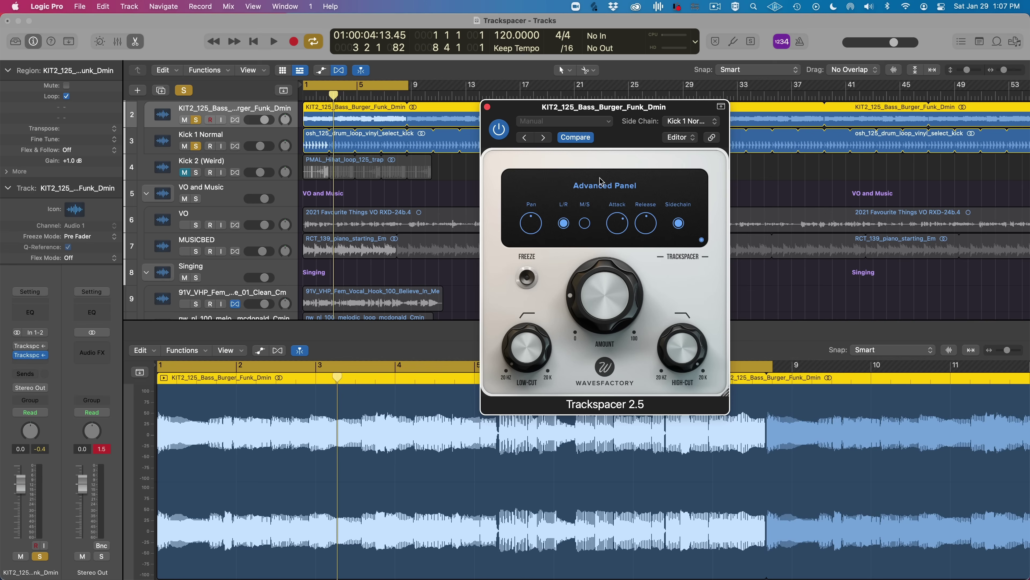
click(587, 224)
drag(522, 238, 525, 130)
click(701, 241)
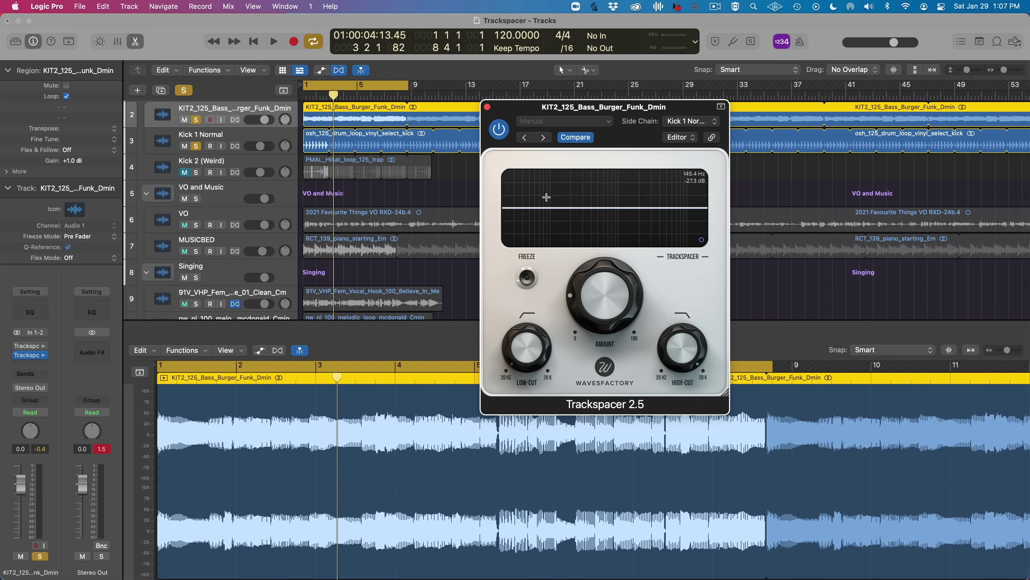
click(487, 107)
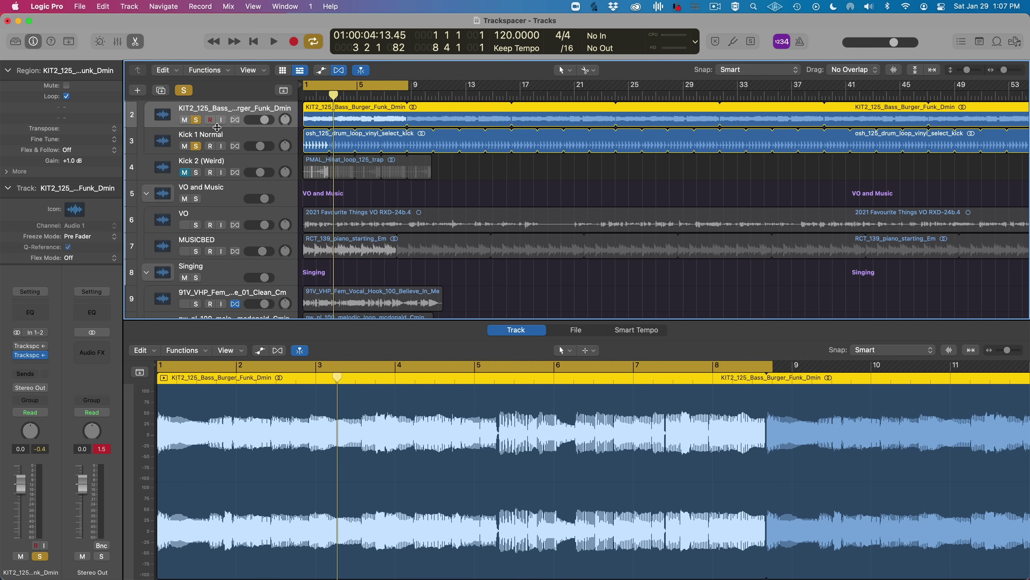
- Mute the bass and Kick 1 Normal tracks with their solos off, and unmute and solo Kick 2 (Weird)
click(208, 137)
click(195, 146)
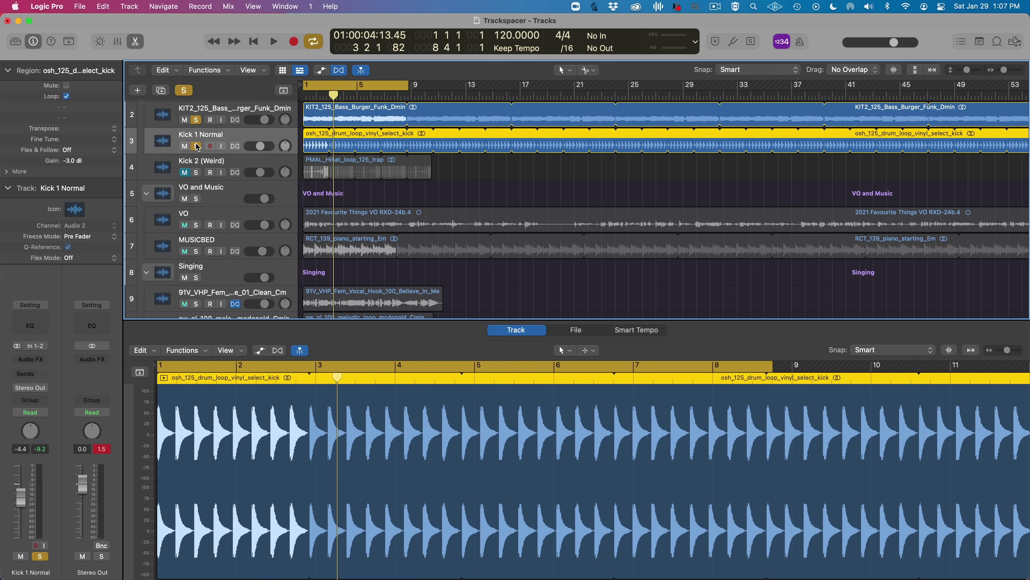
click(184, 146)
click(189, 164)
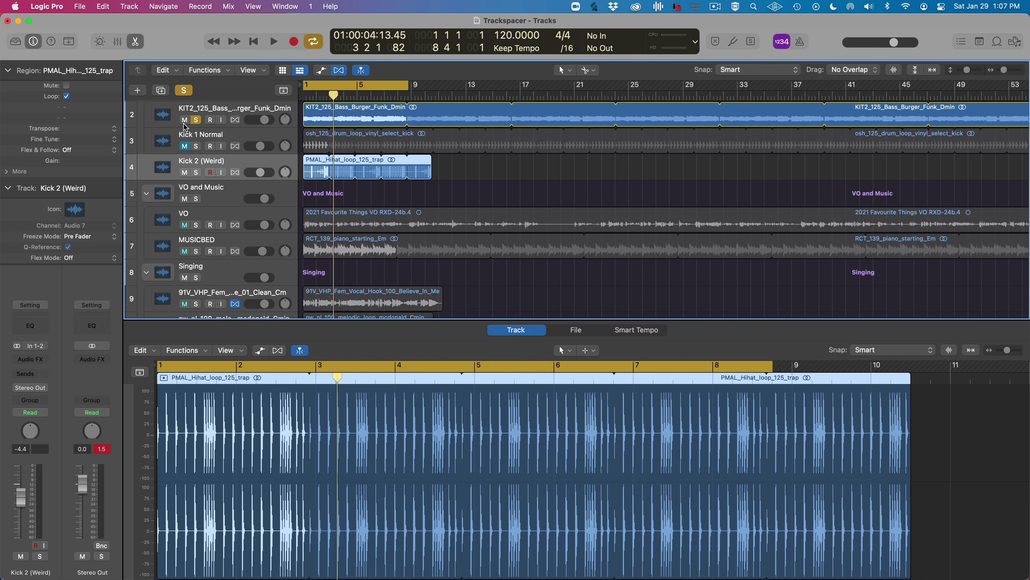
click(184, 120)
click(197, 121)
click(196, 173)
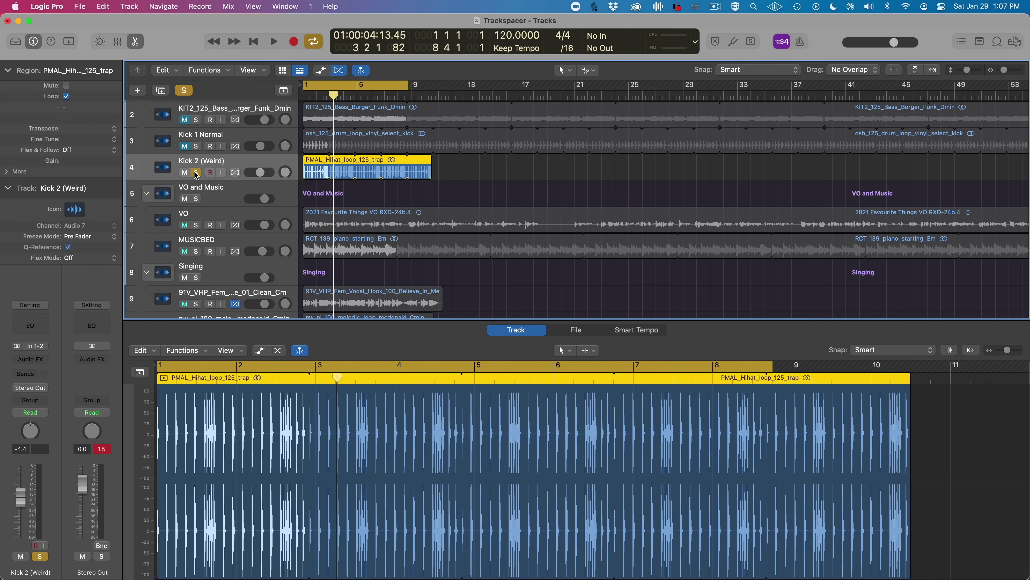
- Audition Kick 2 (Weird) on its own, and solo it together with the bass track
key(space)
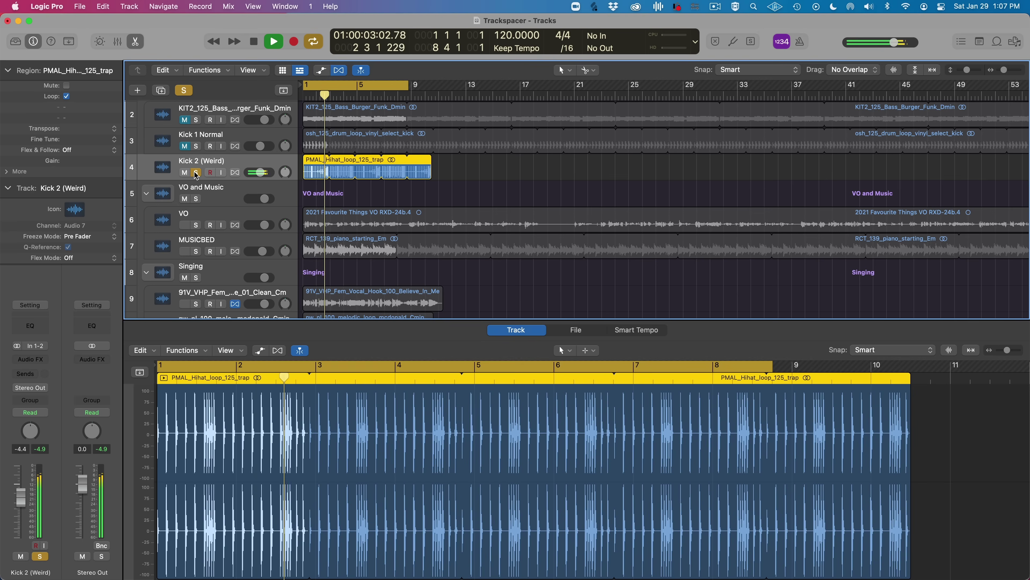
key(space)
click(196, 173)
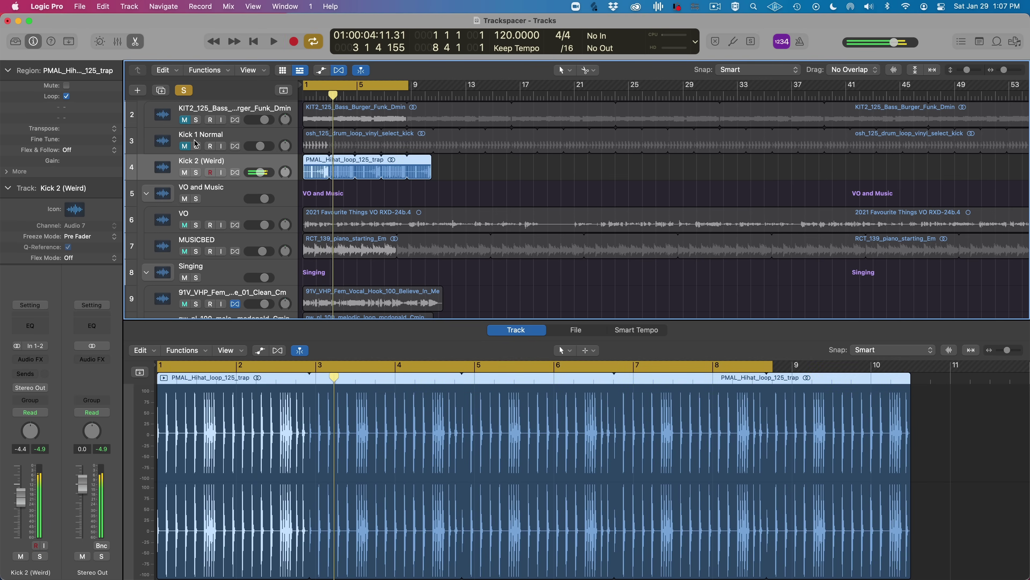
click(195, 121)
click(196, 173)
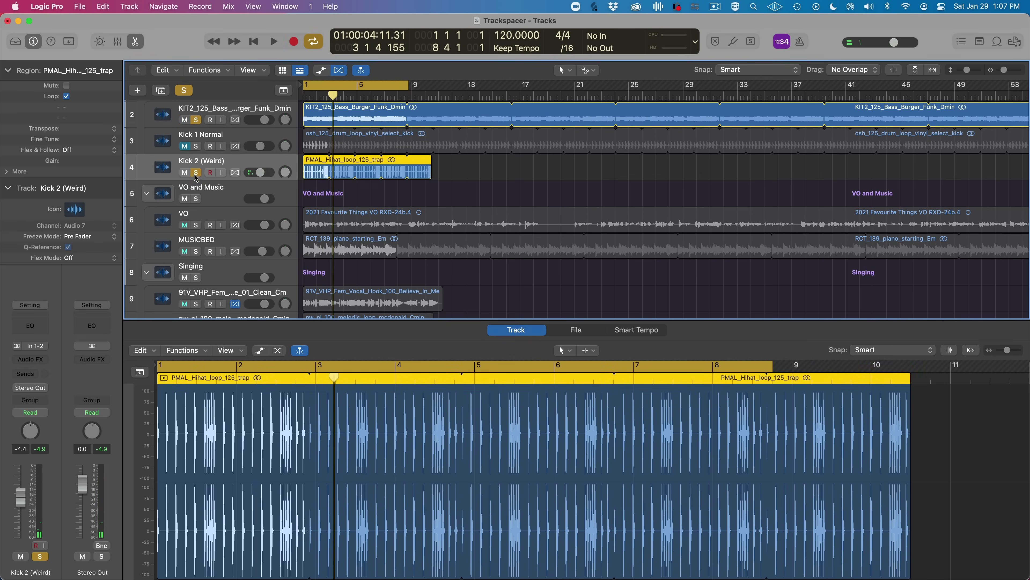
- Open the first Trackspacer on the bass track, show its Advanced Panel, and set the side chain to Audio 7
click(214, 110)
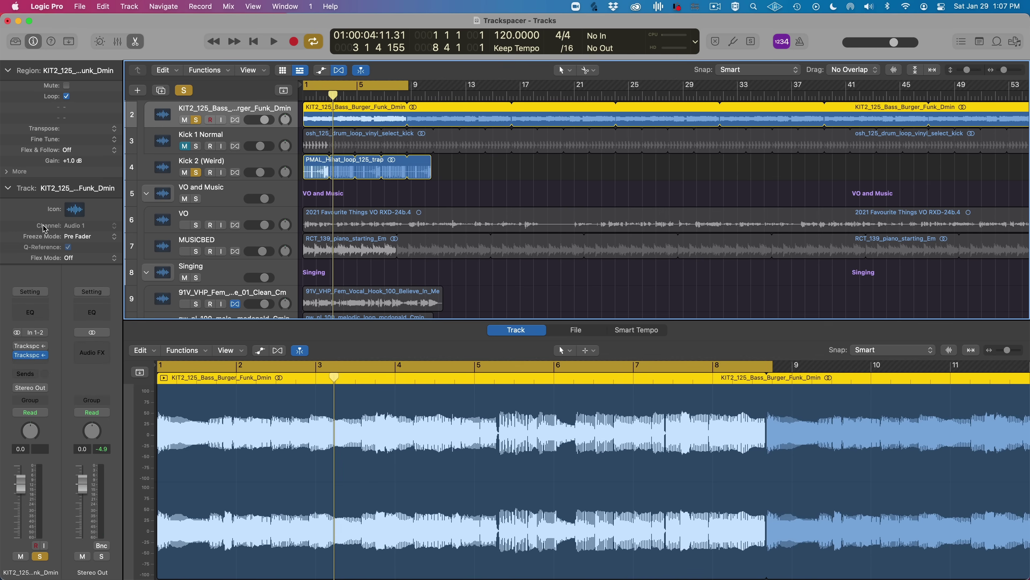
click(23, 347)
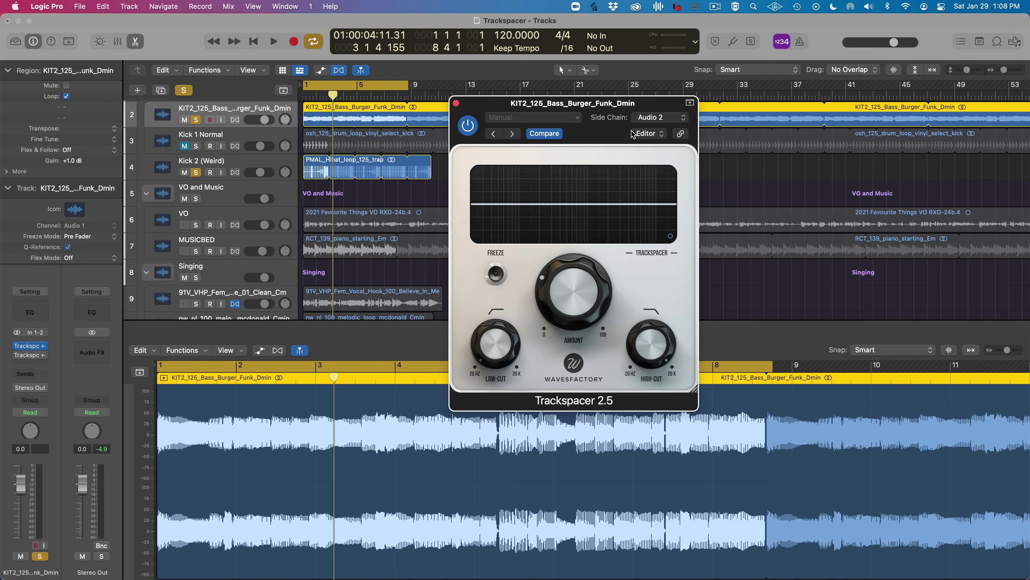
click(671, 237)
drag(604, 114, 677, 113)
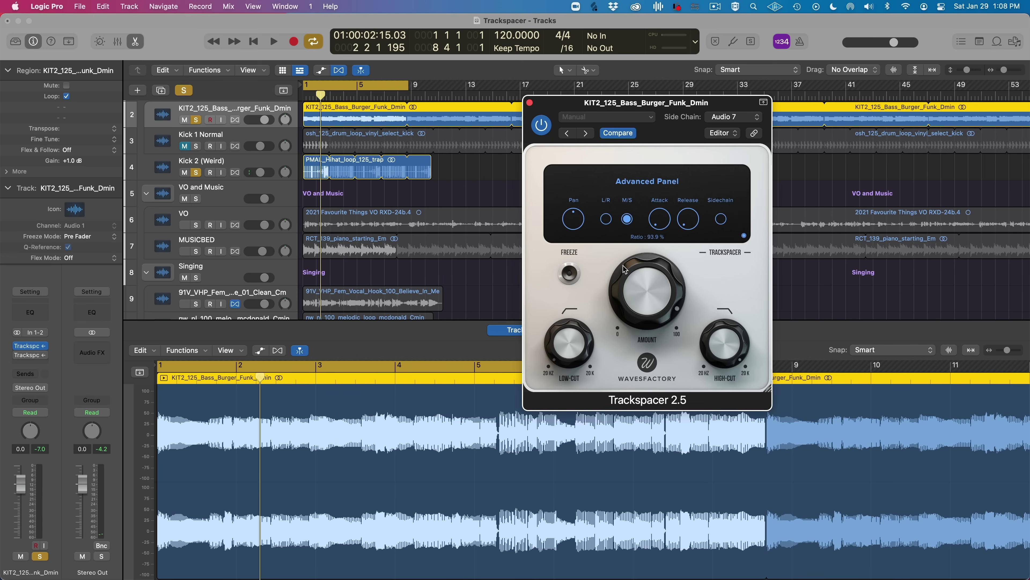
- Play the loop, switch the stereo mode to L/R and back to M/S, and set the Pan to about 81% Mid
key(space)
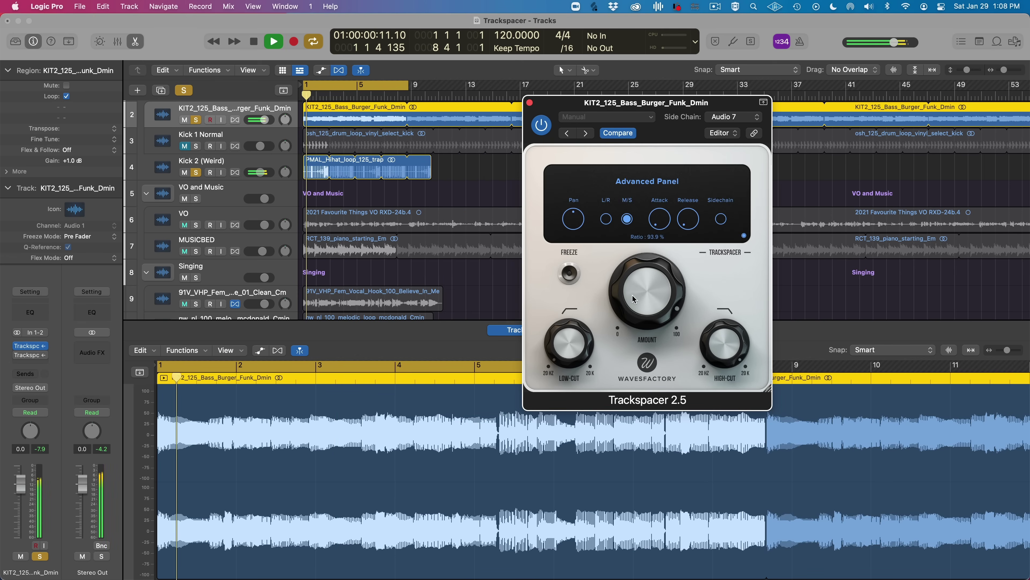
scroll(636, 293, up, 3)
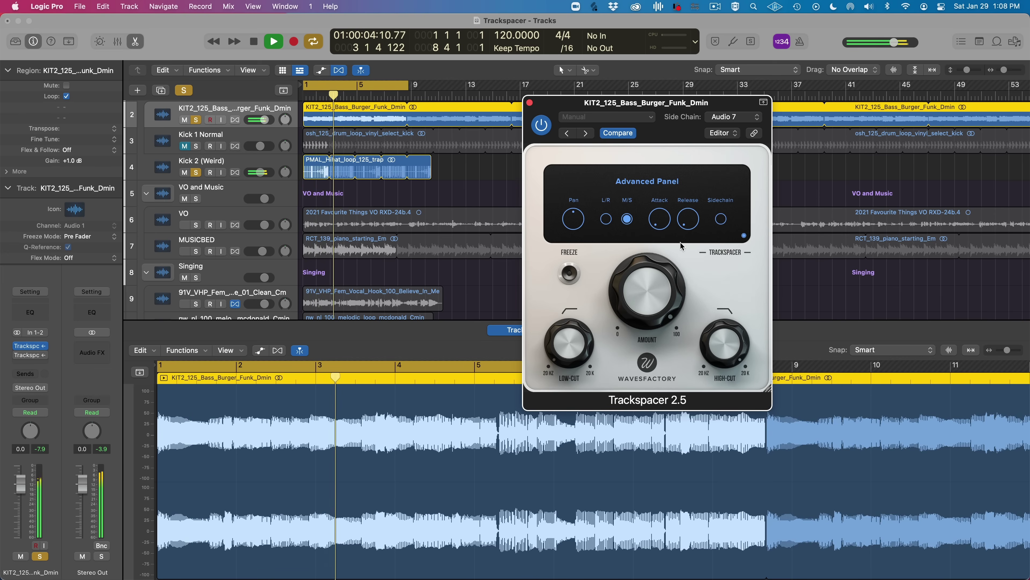
click(605, 219)
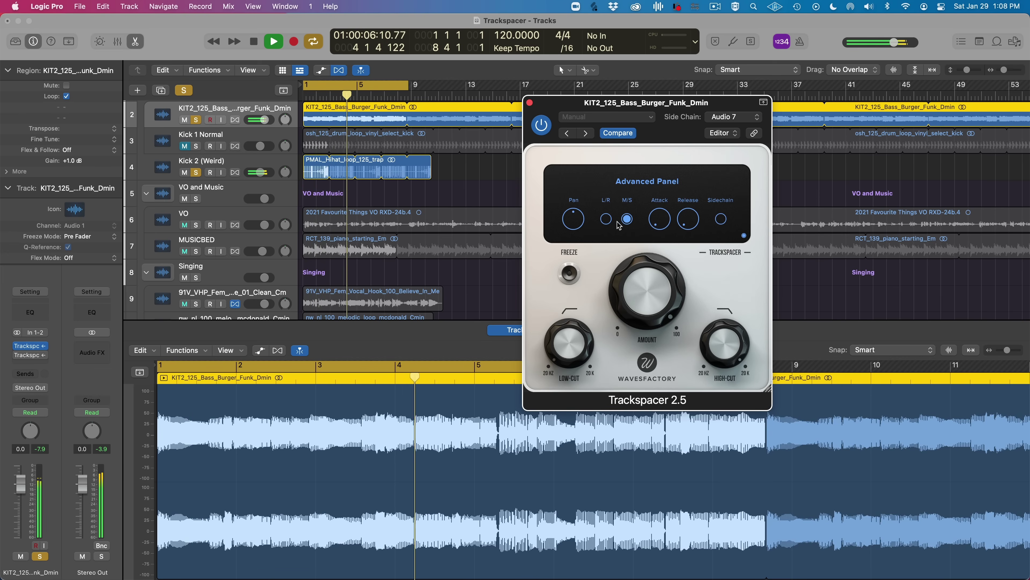
click(627, 219)
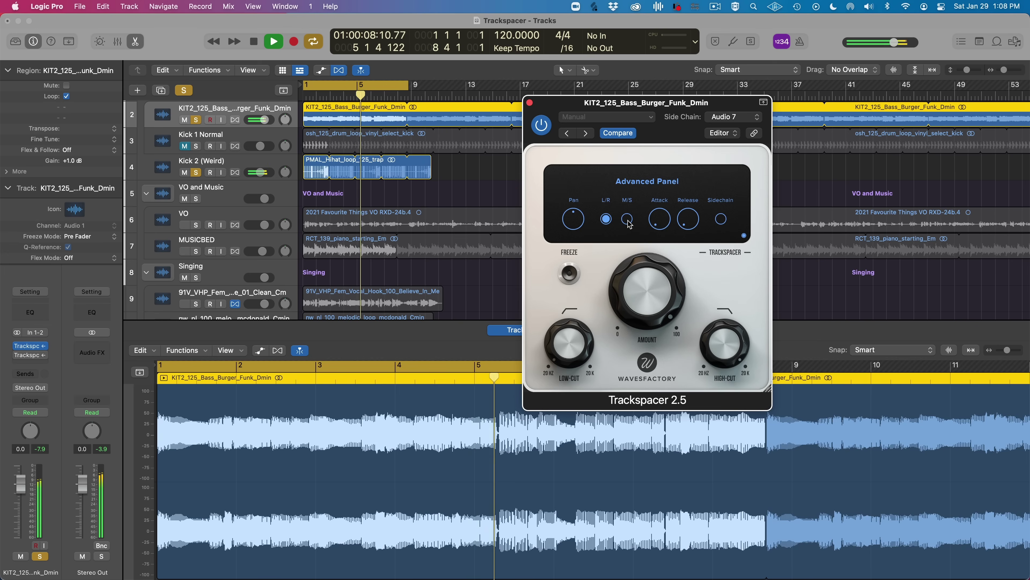
drag(581, 222, 574, 293)
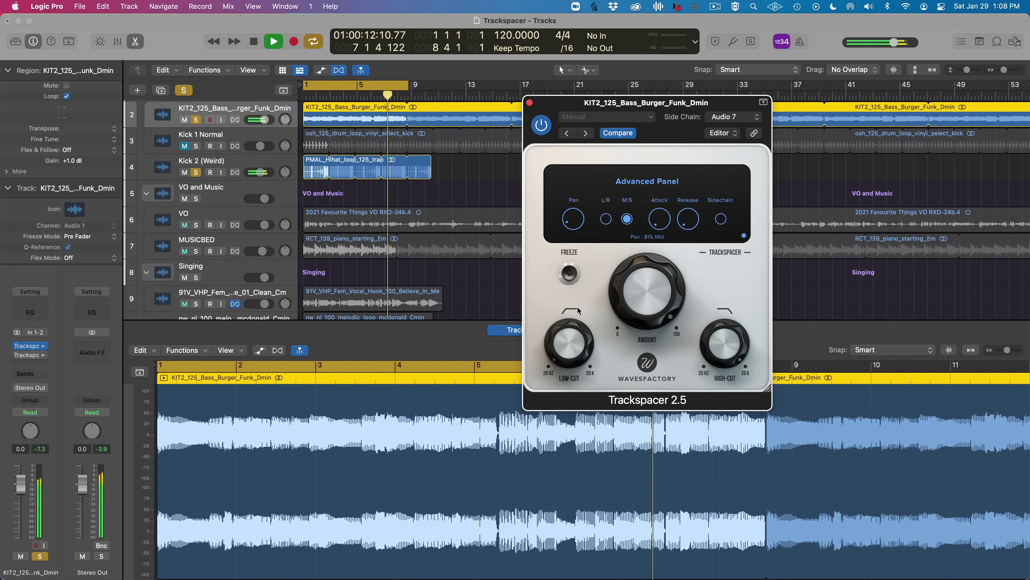
mouse_move(685, 223)
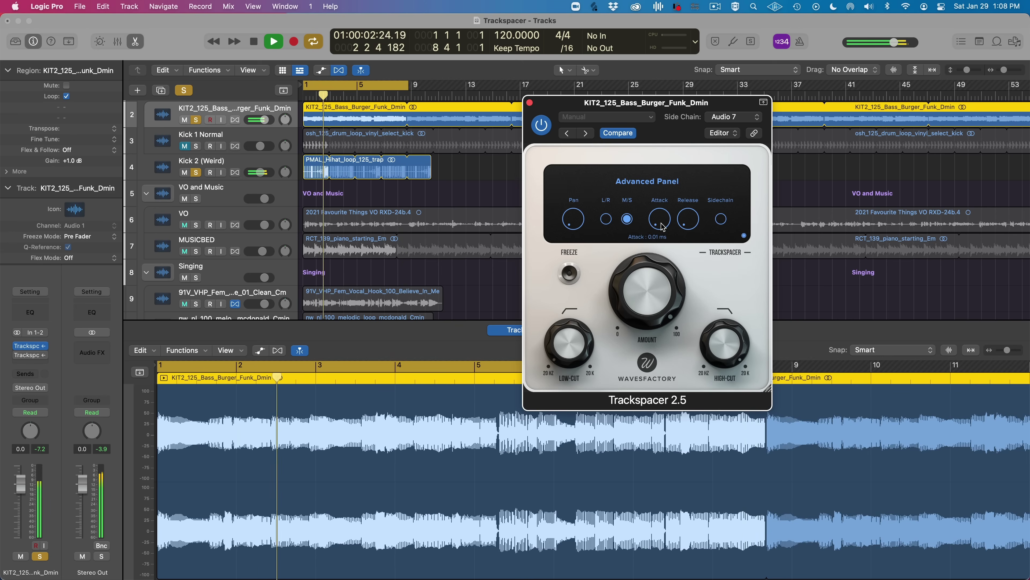
- Stop playback, mute Kick 2 (Weird), and play the soloed bass from the beginning
key(space)
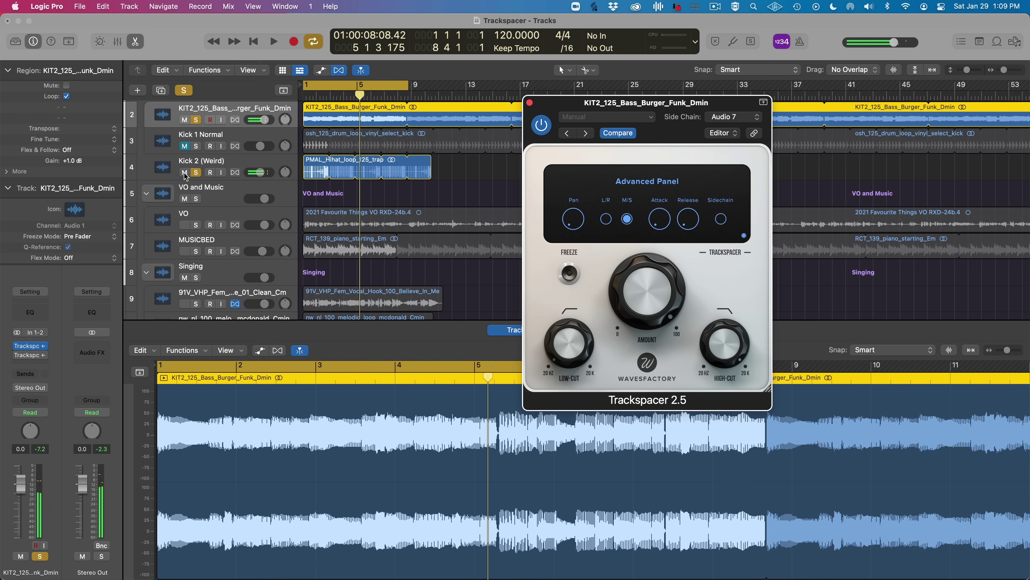
click(184, 174)
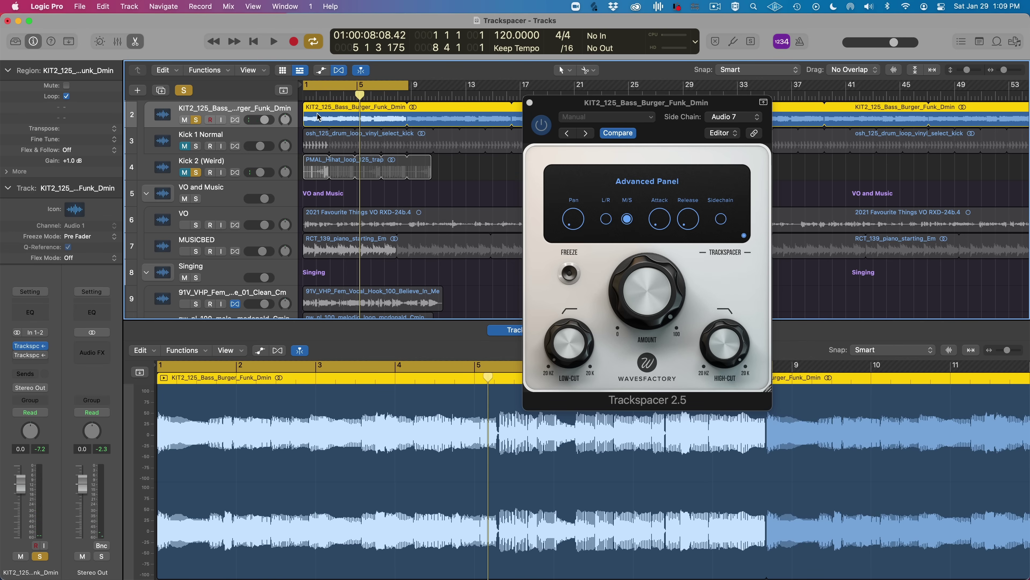
key(Return)
key(space)
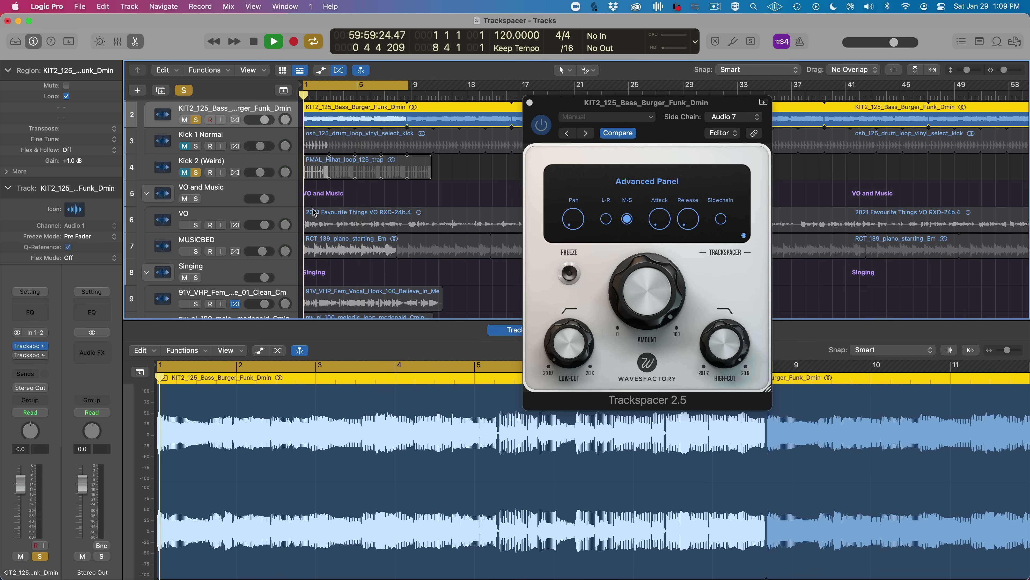
mouse_move(636, 275)
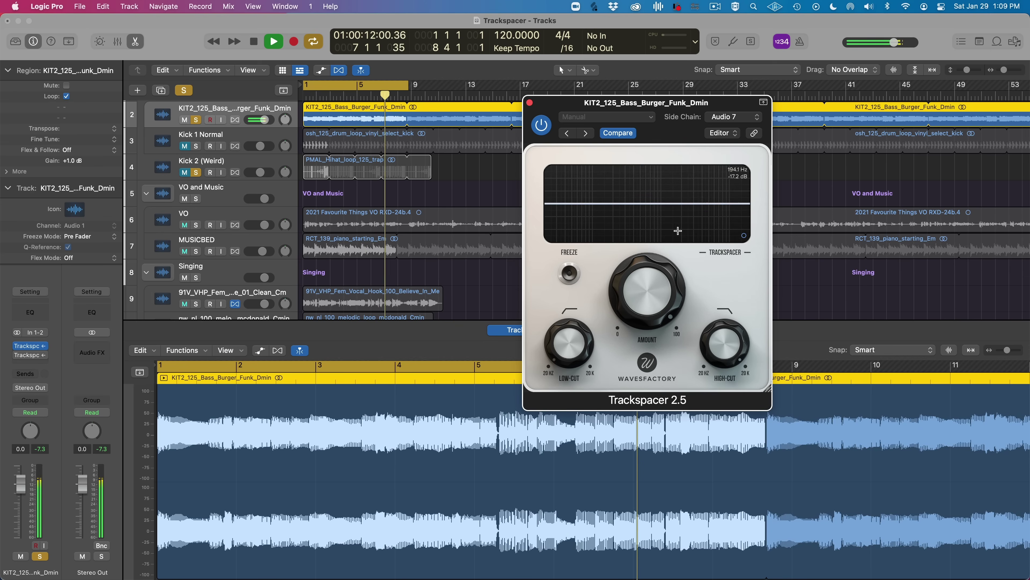
- Show the bass Trackspacer's Advanced Panel, switch it to L/R, try Pan positions including about 23% Left, raise the Attack slightly, and stop playback
click(744, 236)
click(606, 219)
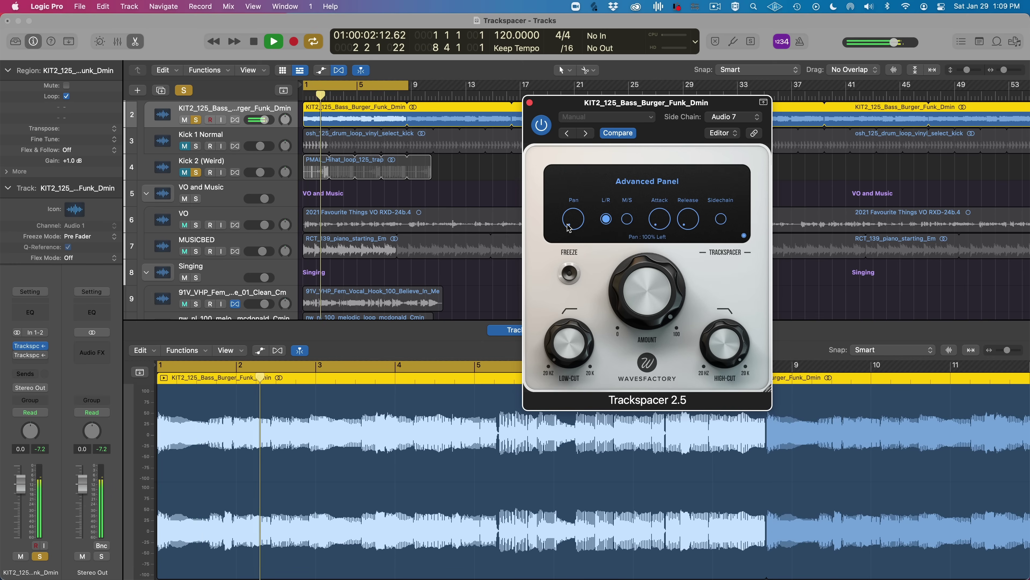
drag(573, 219, 565, 134)
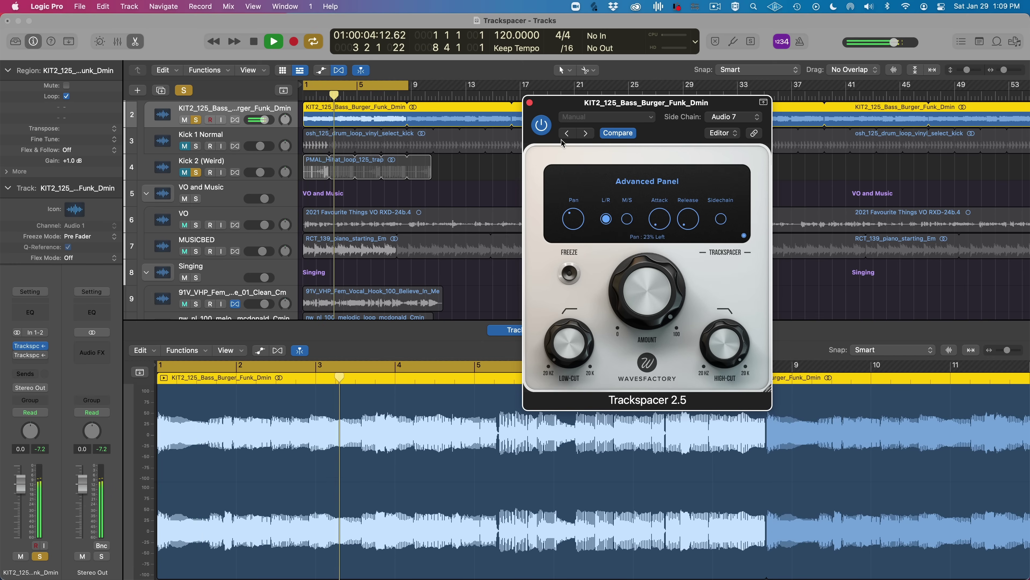
mouse_move(685, 227)
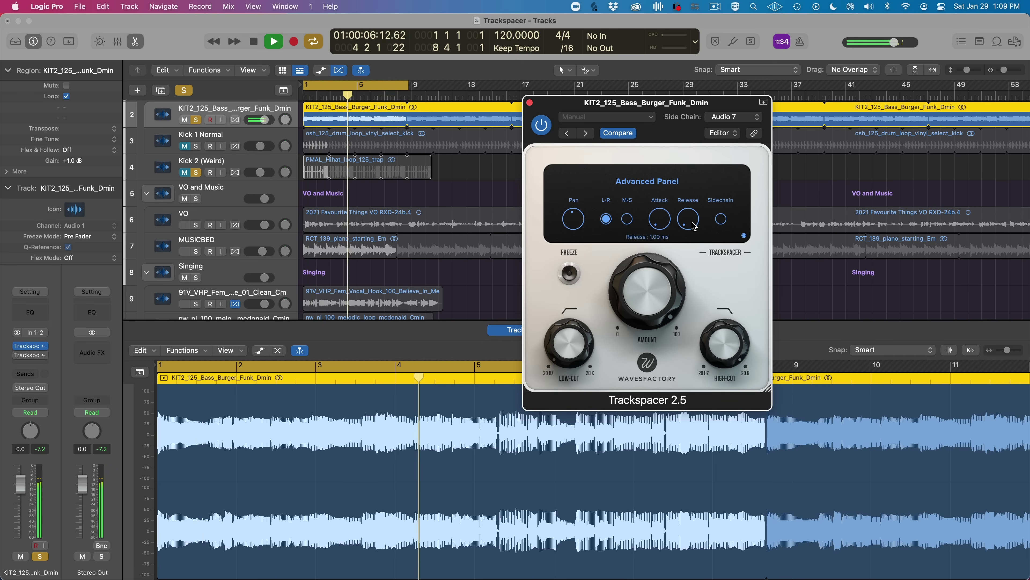
drag(660, 221, 658, 207)
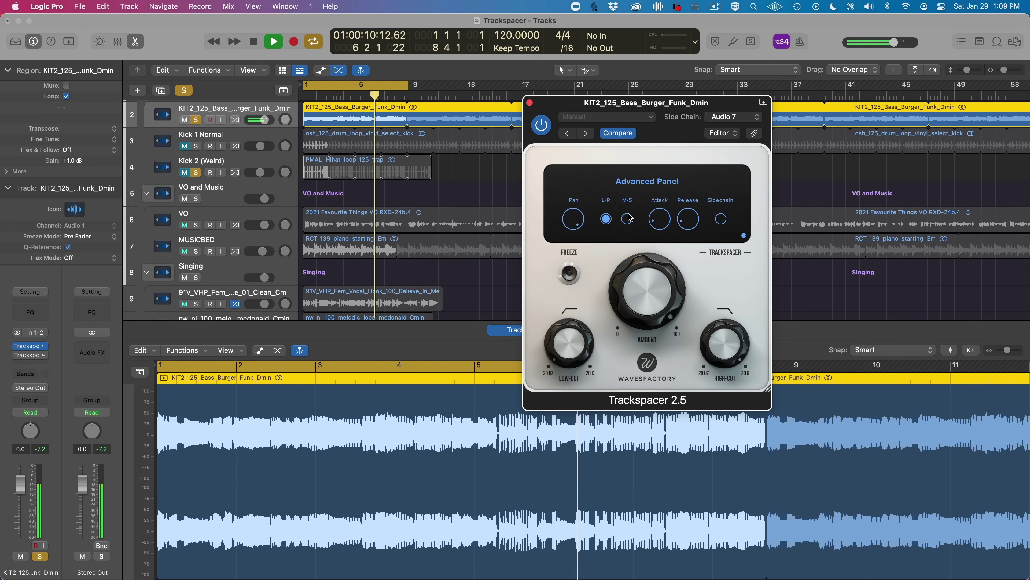
mouse_move(566, 225)
key(space)
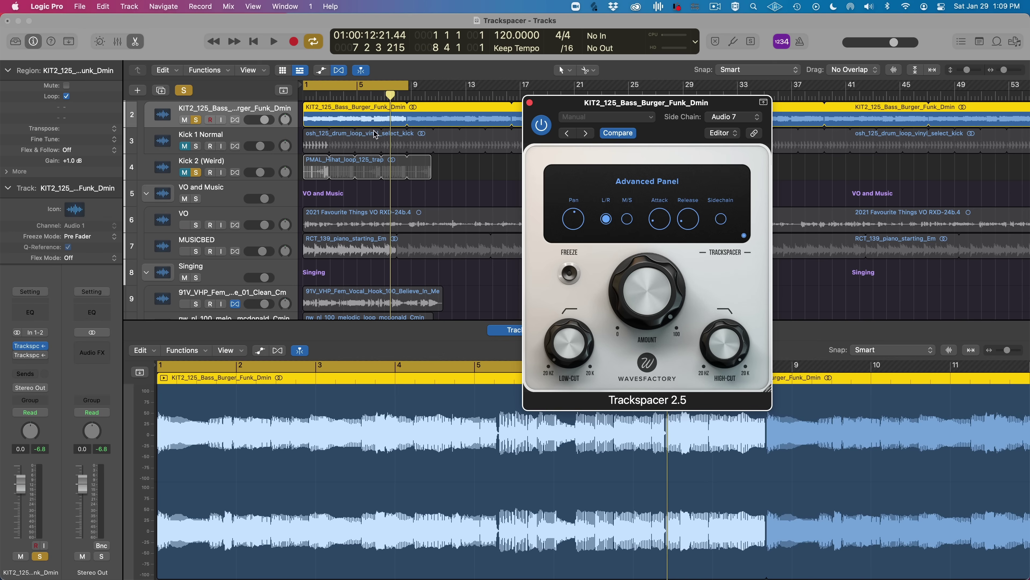
- Close the bass Trackspacer window, unmute both kick tracks, and clear all solos in the project
click(530, 102)
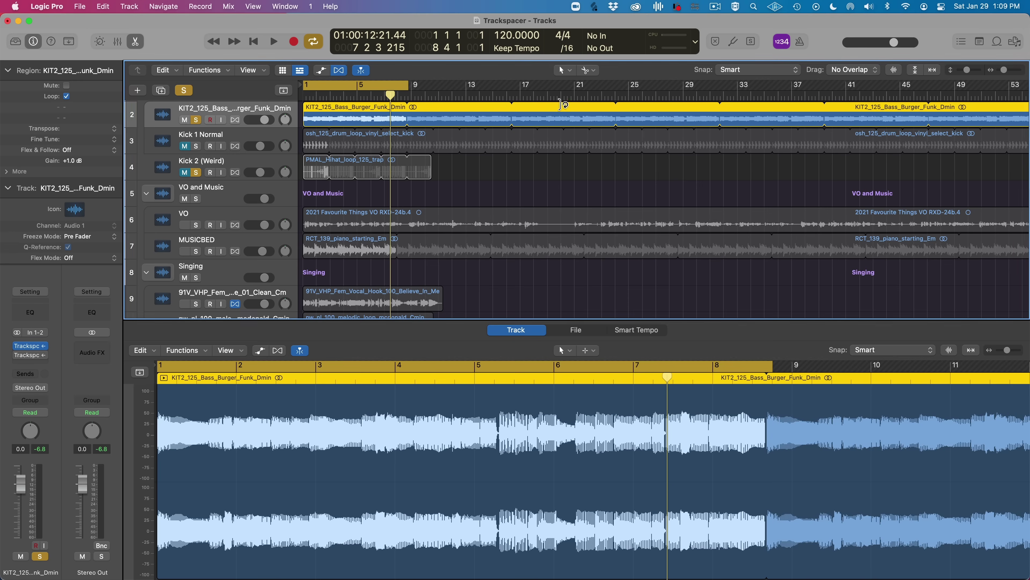
click(195, 147)
click(185, 174)
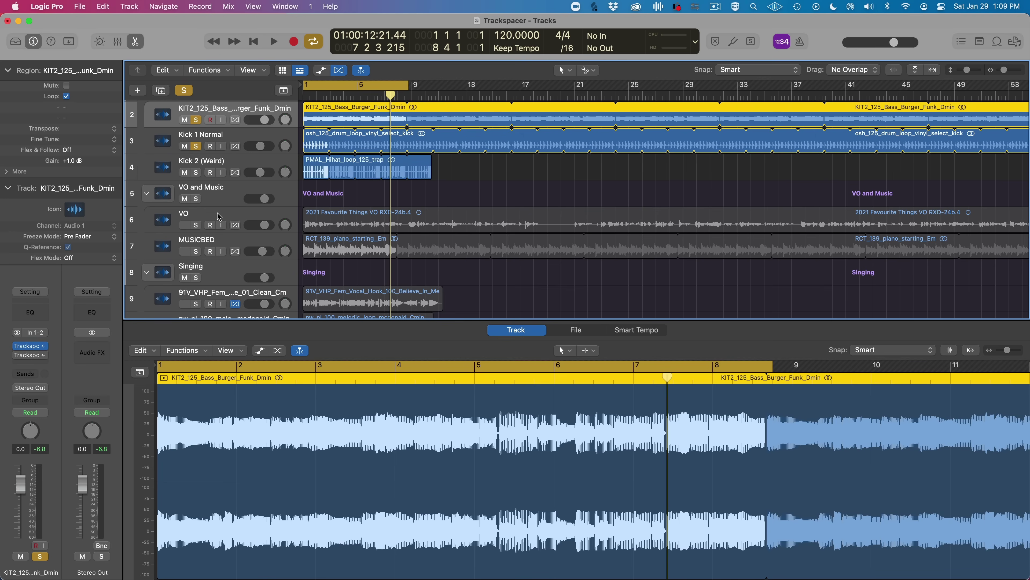
scroll(219, 217, down, 3)
click(211, 205)
click(196, 205)
click(187, 91)
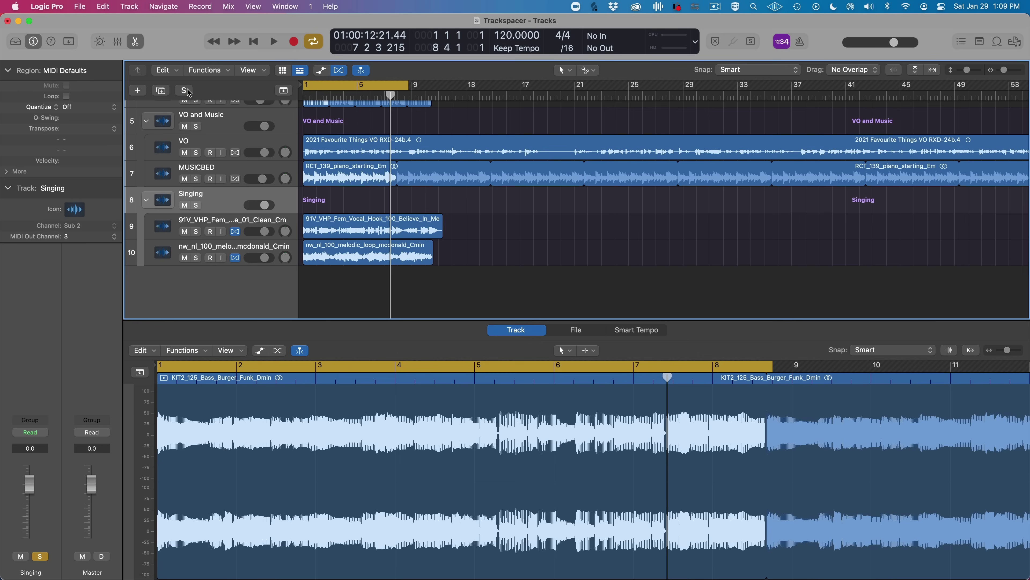
- Solo the 91V_VHP_Fem vocal hook track in the Singing group and play it
click(196, 231)
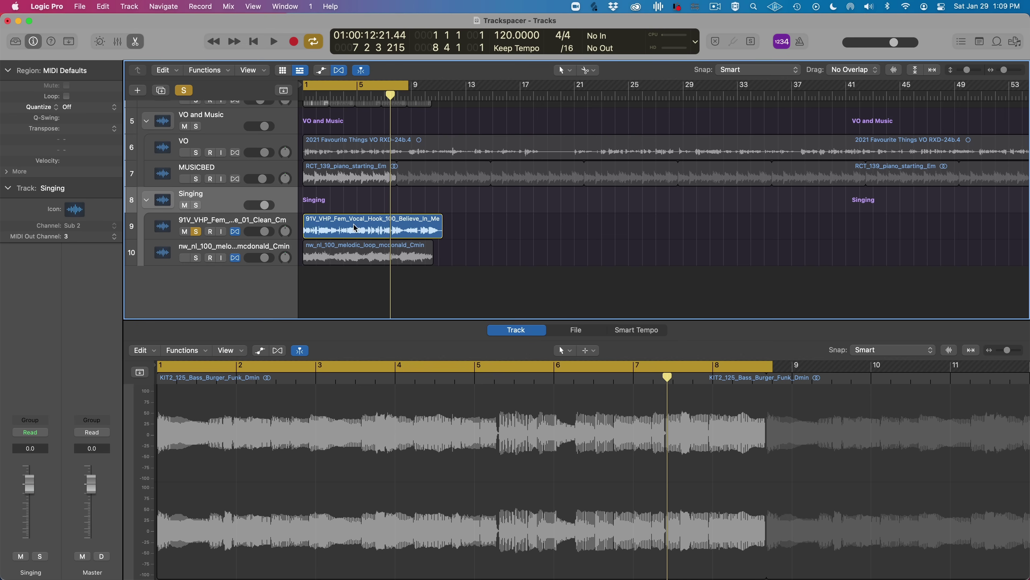
scroll(355, 228, up, 3)
scroll(361, 239, down, 3)
key(space)
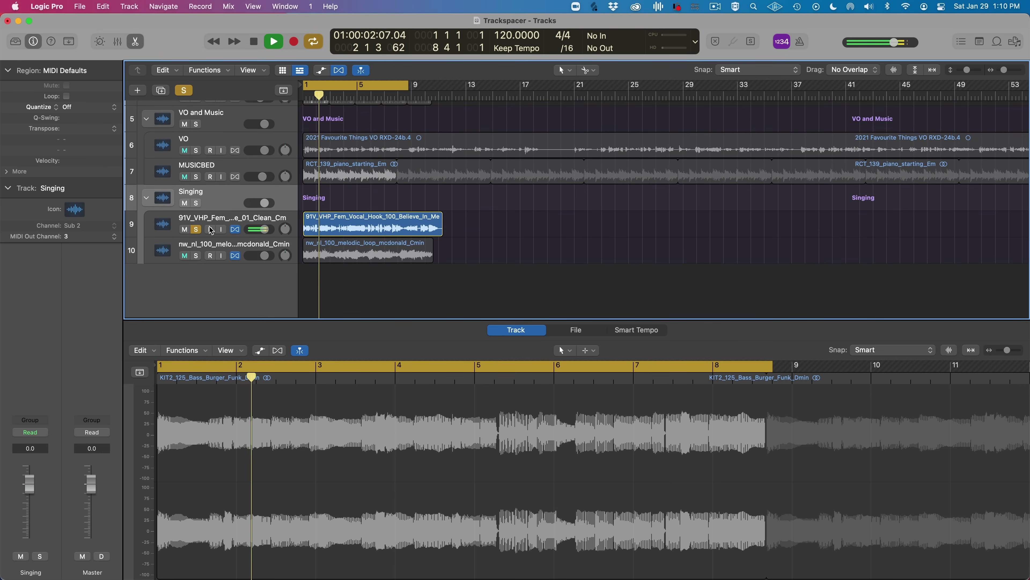
- Open Trackspacer on the nw_nl_100 melodic loop track, move its window clear of the regions, and stop playback
click(201, 253)
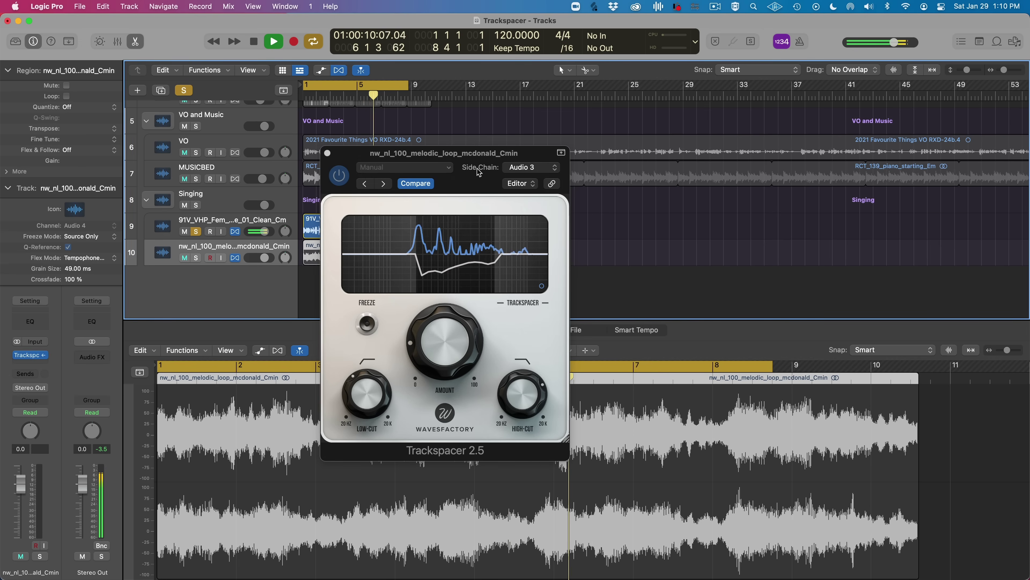
drag(479, 154, 730, 83)
key(space)
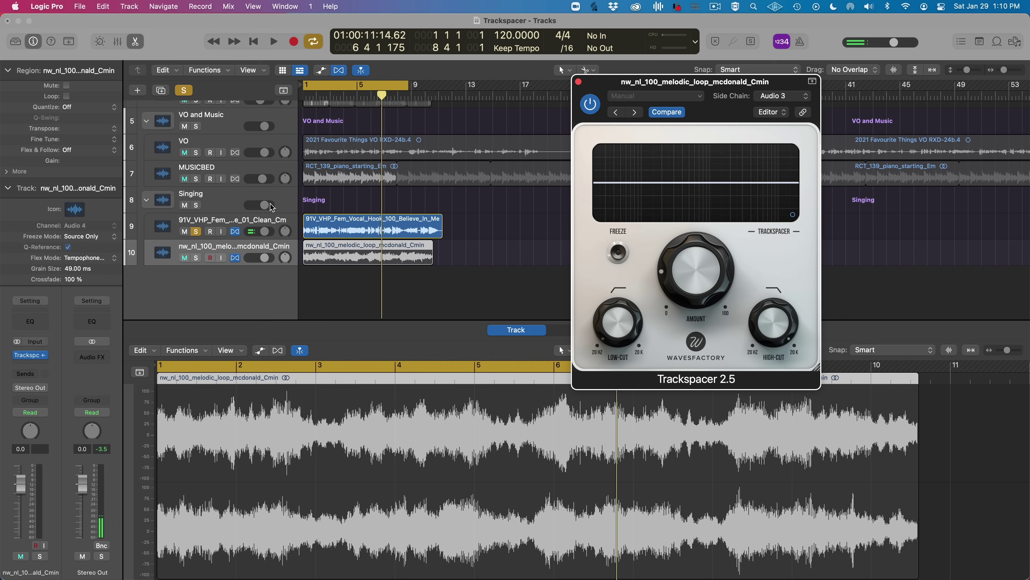
- Solo only the melodic loop track, play it, turn Trackspacer's Amount down to 0%, and stop playback
click(270, 245)
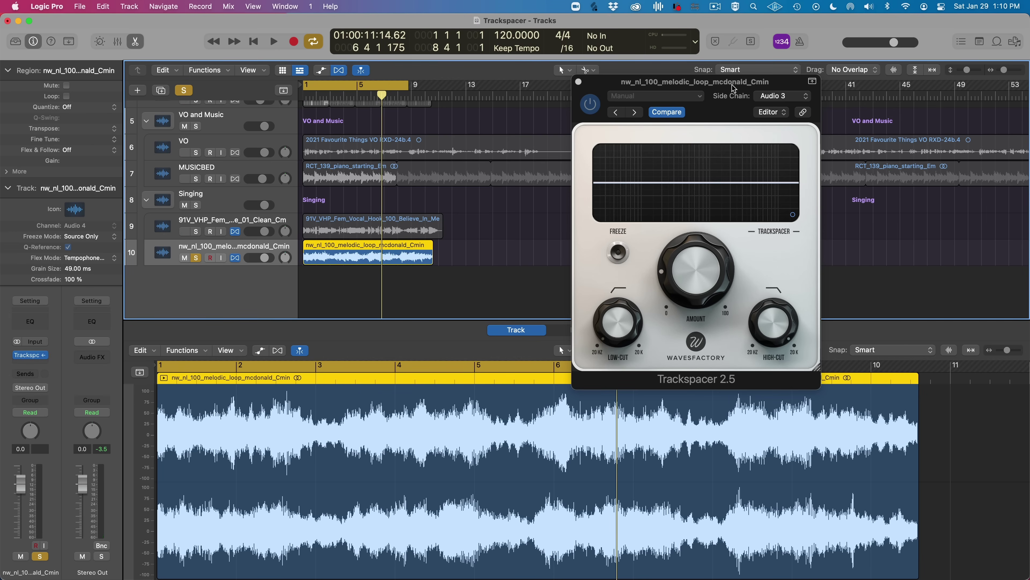
drag(734, 89, 742, 86)
key(space)
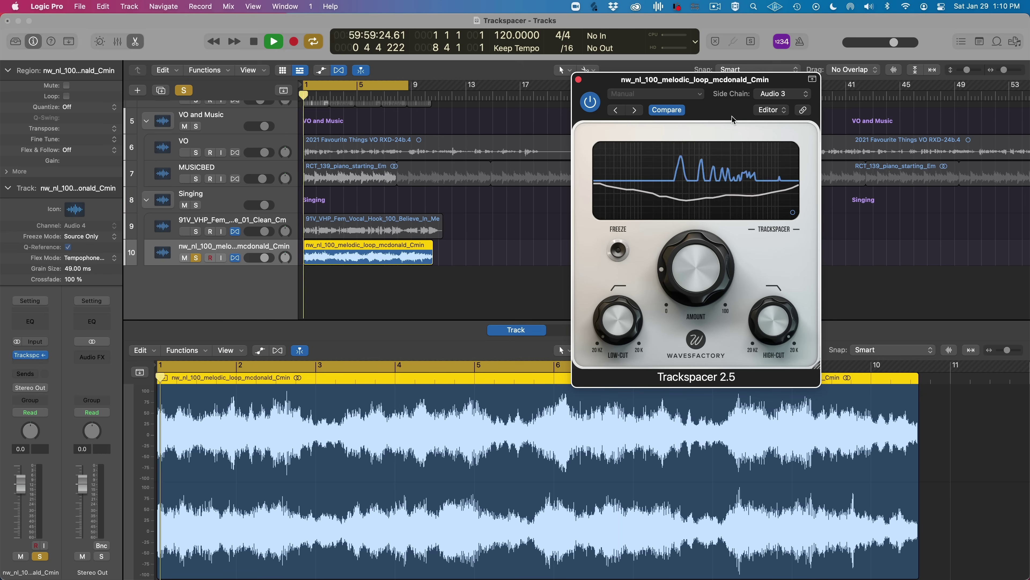
drag(678, 243, 677, 276)
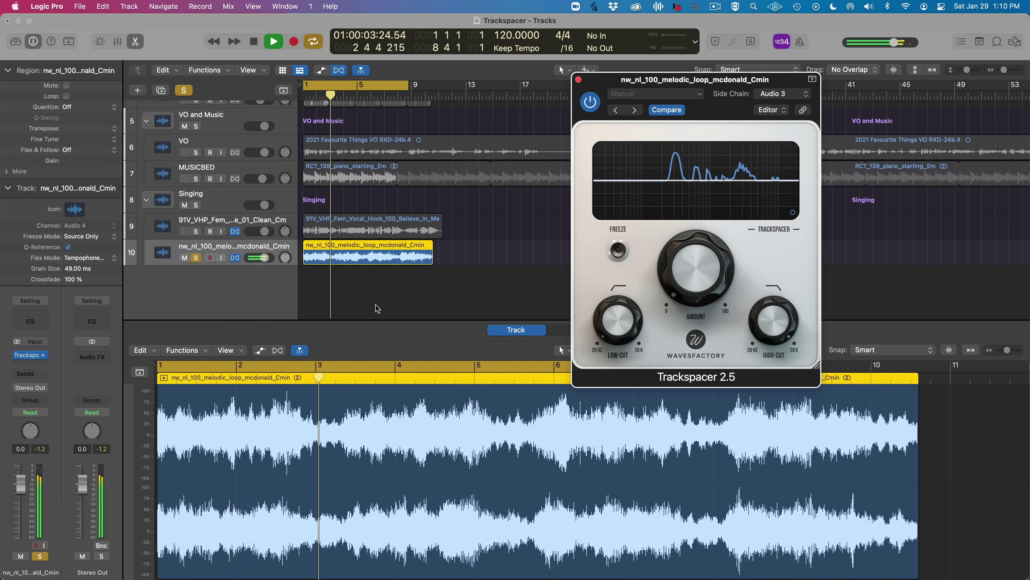
key(space)
- Solo the vocal hook alongside the melodic loop, and audition both without Trackspacer reduction
click(196, 231)
key(space)
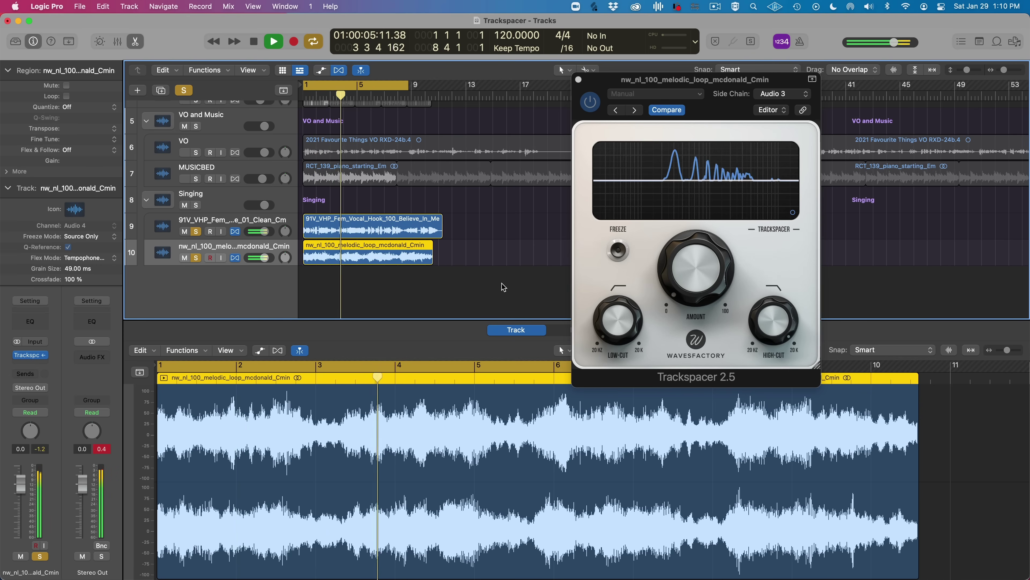
mouse_move(761, 313)
mouse_move(637, 300)
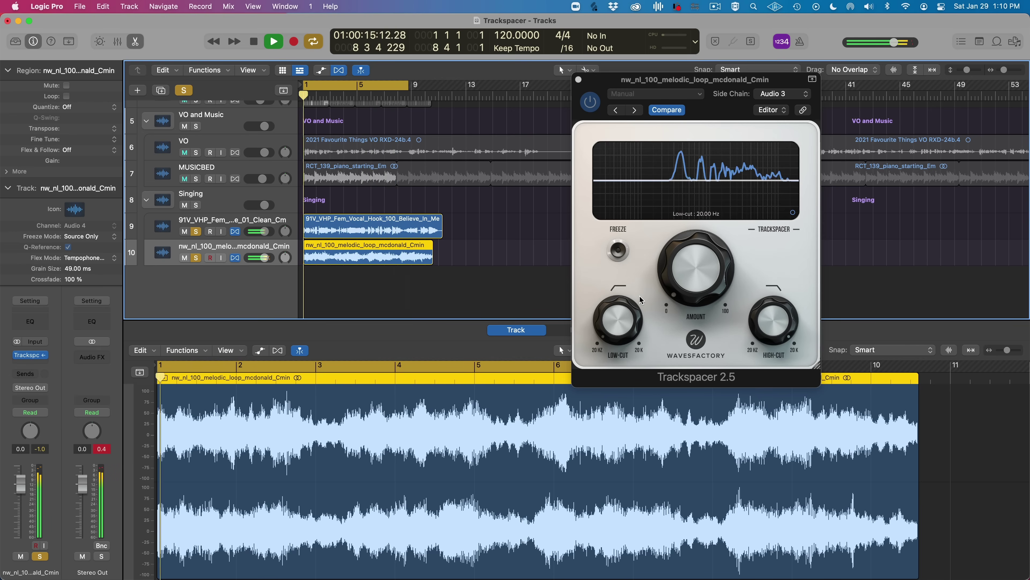
key(space)
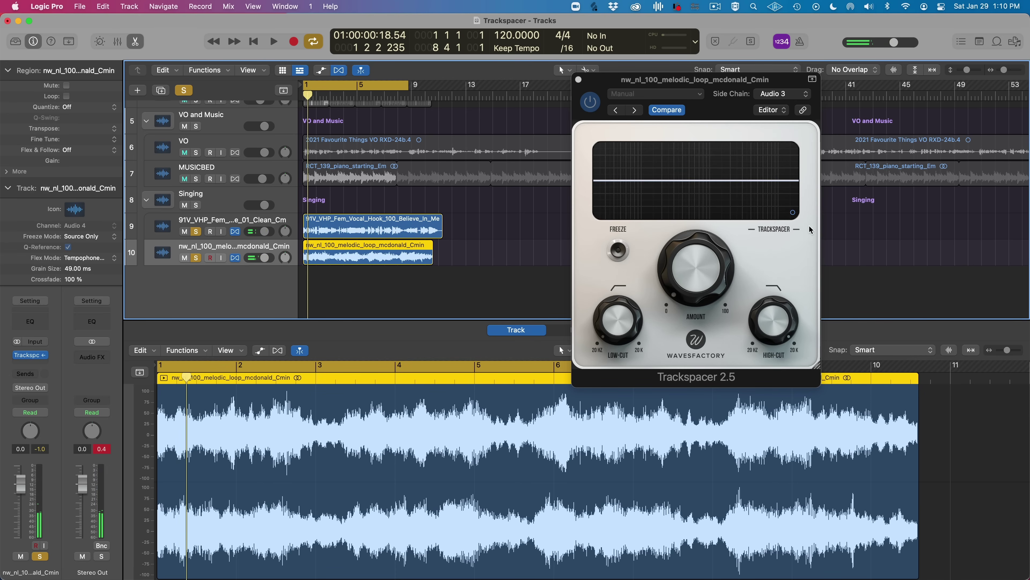
- Show the melodic loop Trackspacer's Advanced Panel and choose the 91V_VHP_Fem vocal hook track (Audio 3) as side chain
click(794, 214)
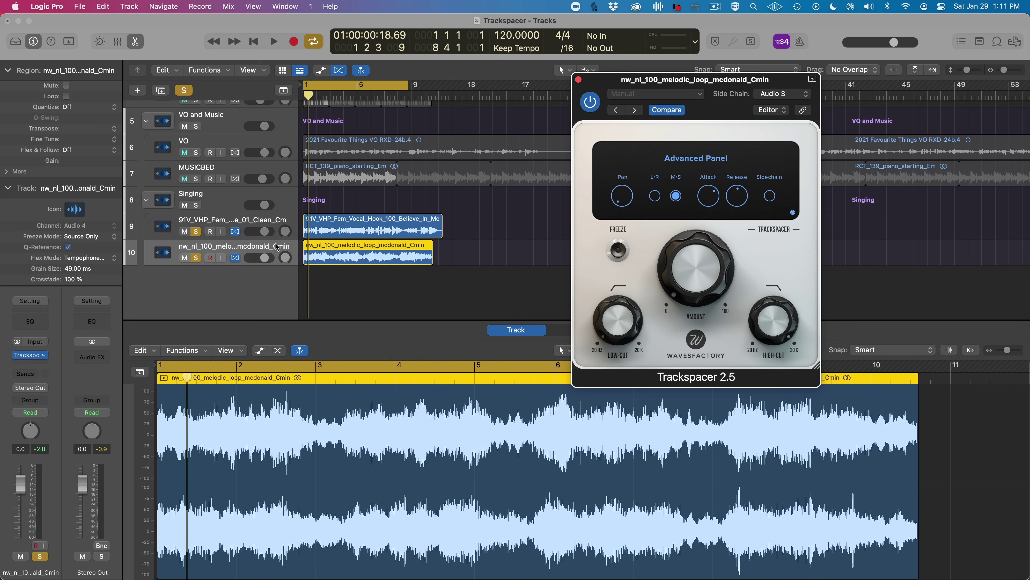
click(808, 96)
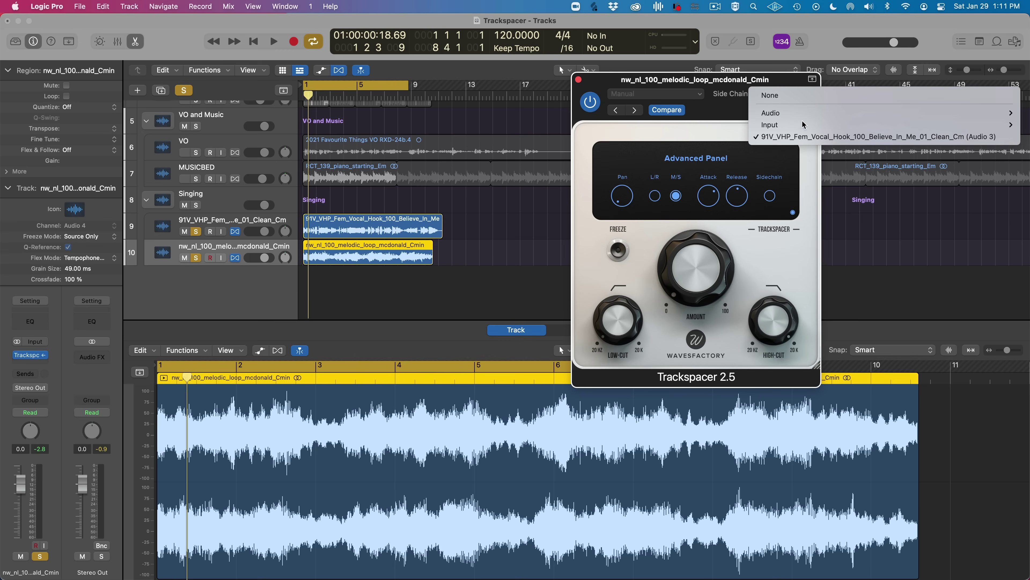
mouse_move(831, 113)
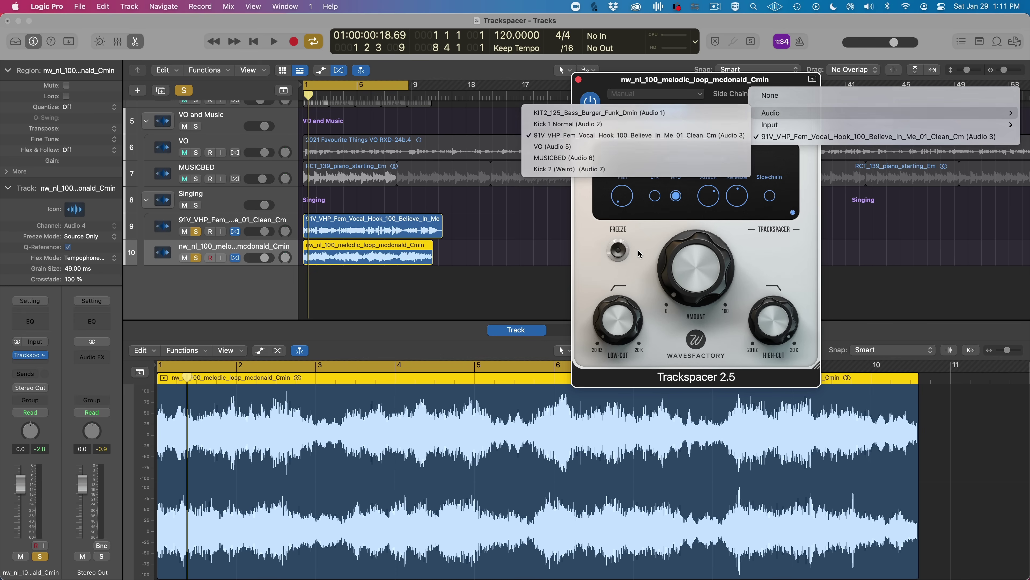
click(783, 206)
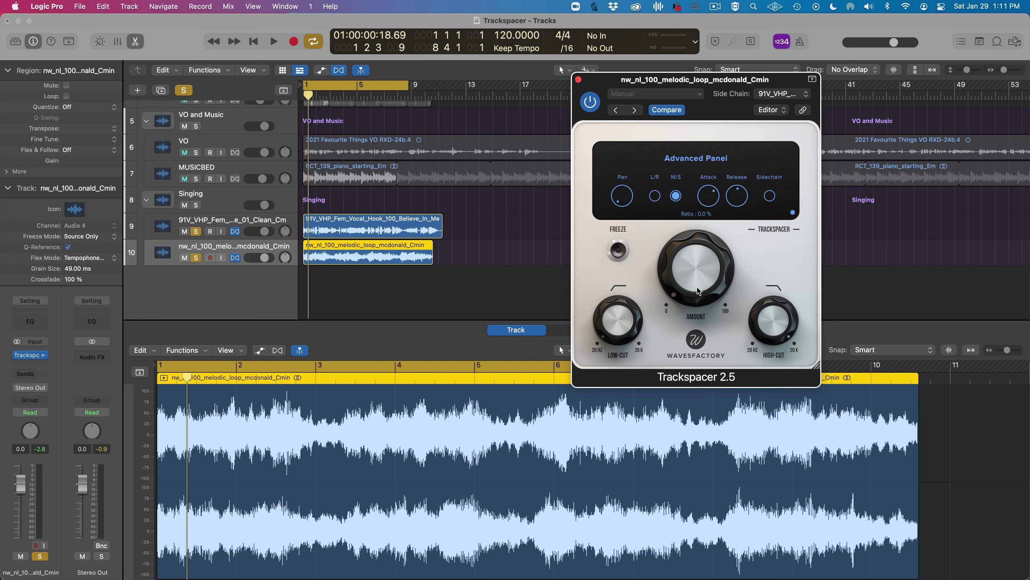
- Raise Trackspacer's Amount to about 31.7% during playback, return to the spectrum display, and stop playback
drag(698, 292, 685, 266)
key(space)
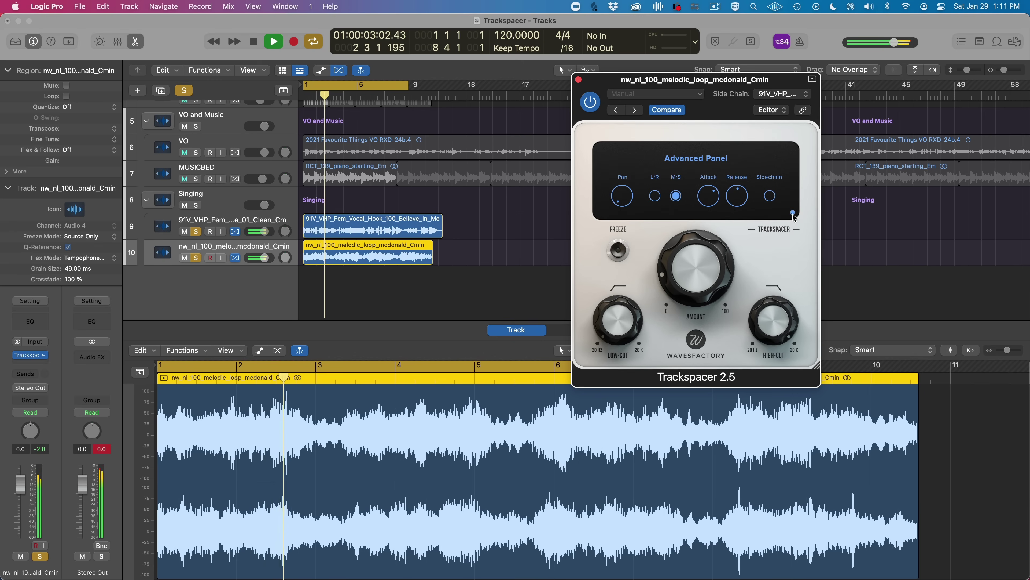
drag(684, 281, 686, 224)
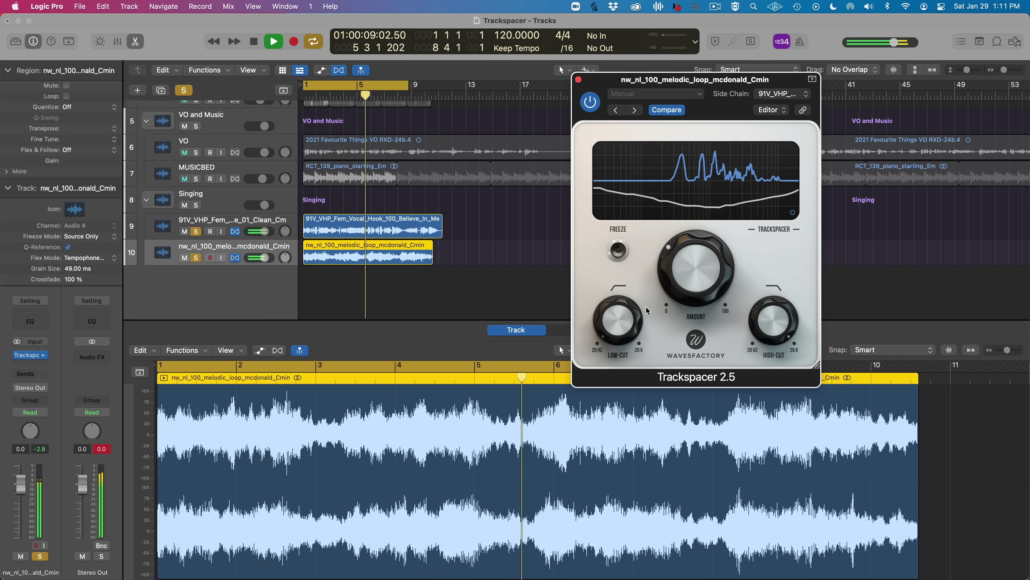
key(space)
- Play both tracks from the beginning and set Trackspacer's Low-Cut to about 248 Hz and High-Cut to about 7.30 kHz
click(613, 339)
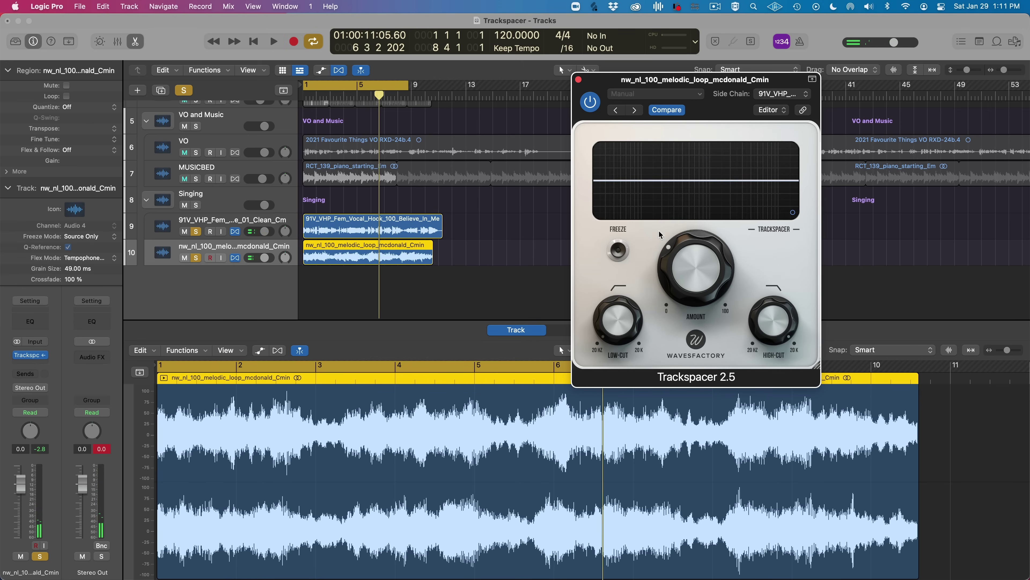
key(Return)
key(space)
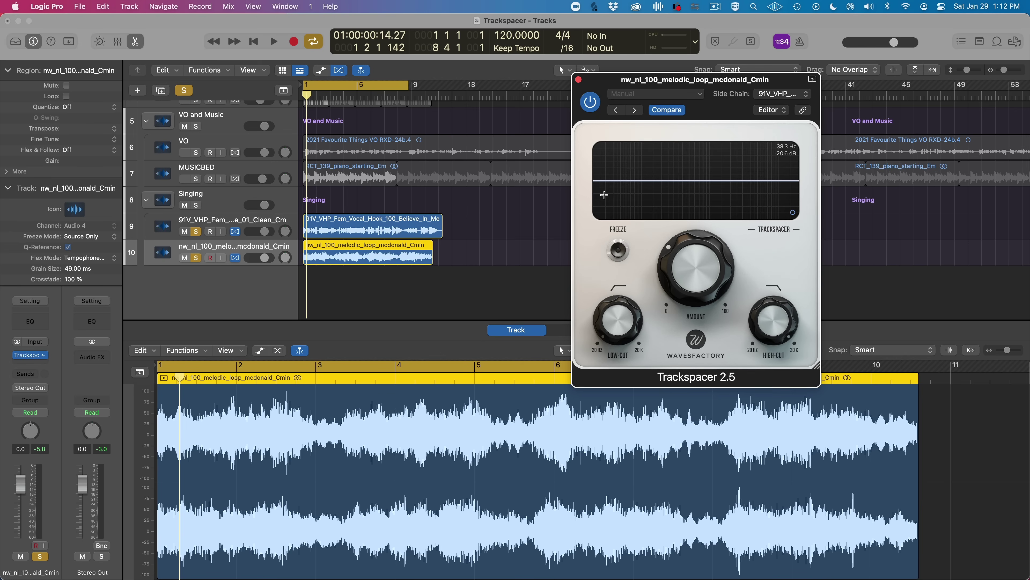
mouse_move(620, 336)
key(space)
drag(617, 341, 608, 277)
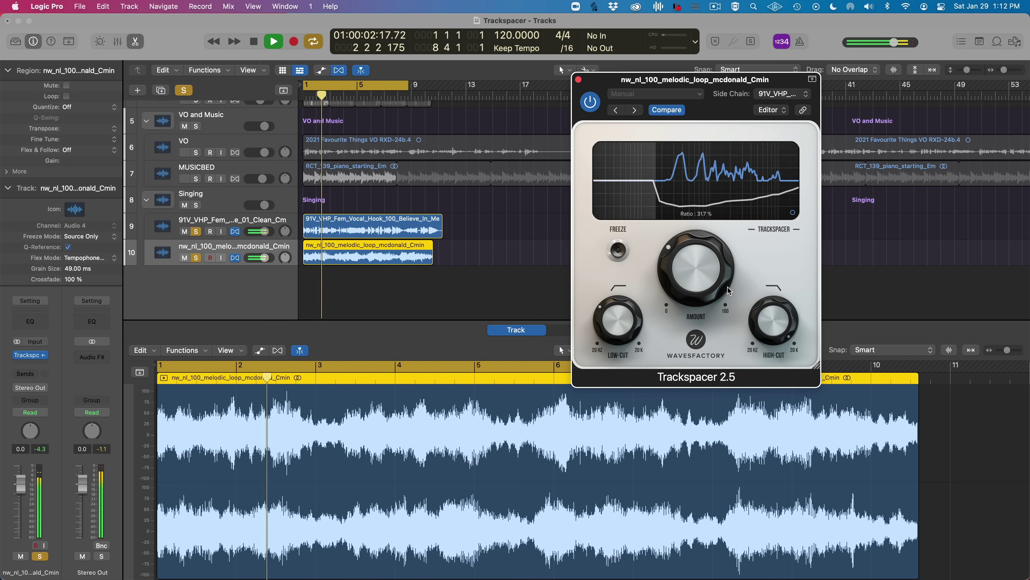
mouse_move(767, 308)
drag(767, 307, 761, 328)
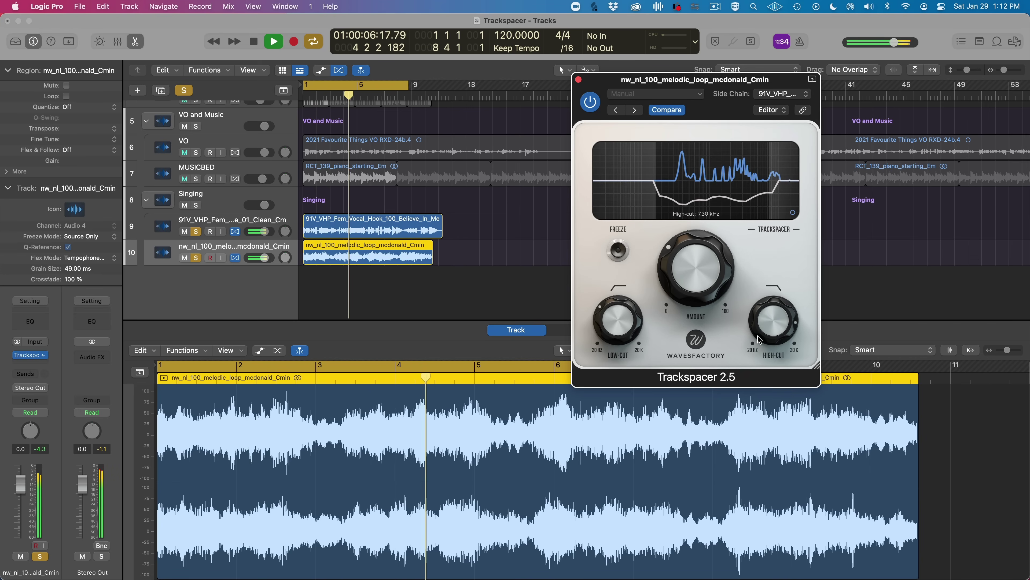
drag(602, 331, 603, 325)
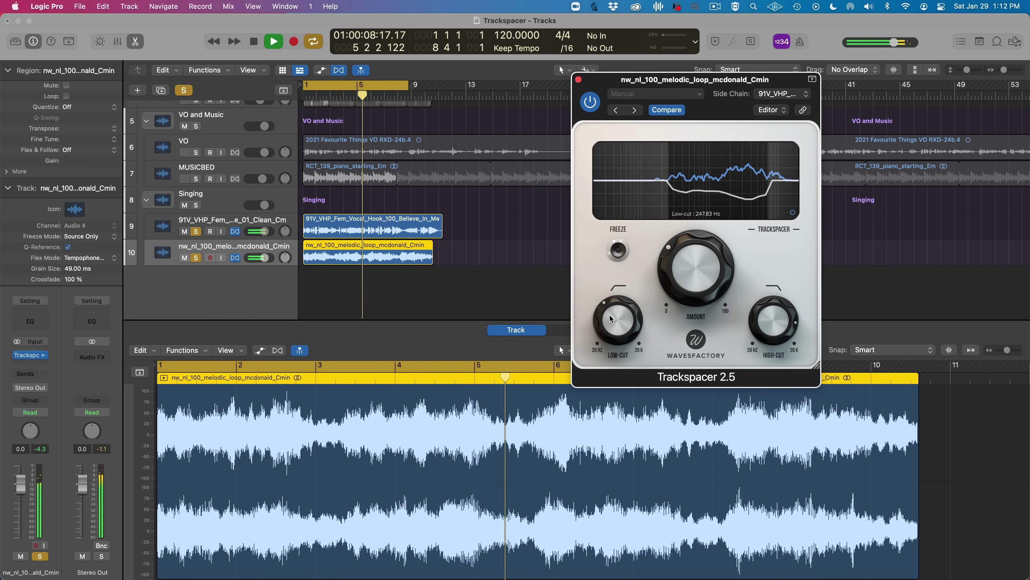
- Check the melodic loop Trackspacer's Advanced Panel, extend the cycle range past the vocal hook to 11 3 1, and resume playback
mouse_move(714, 281)
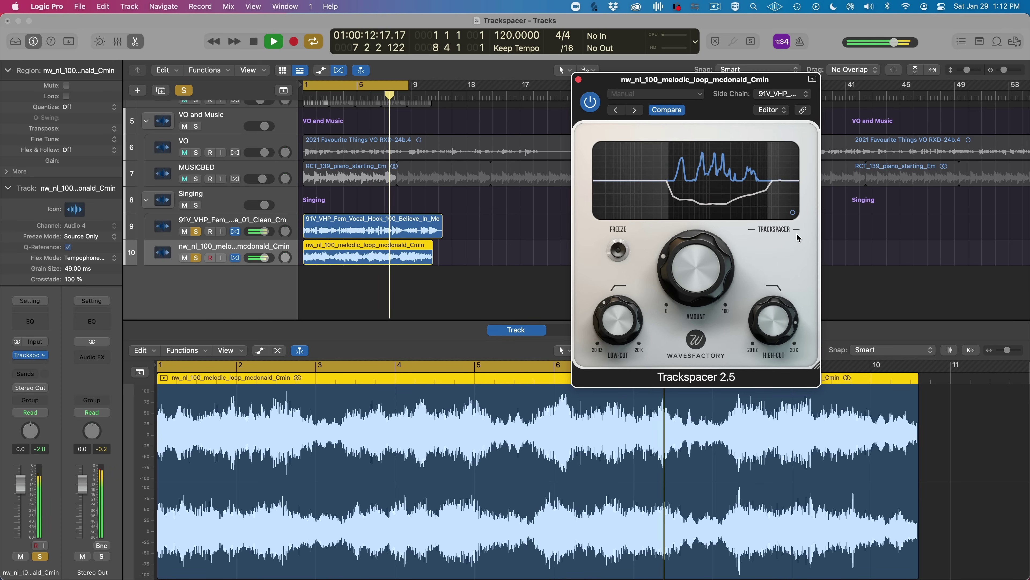
click(792, 212)
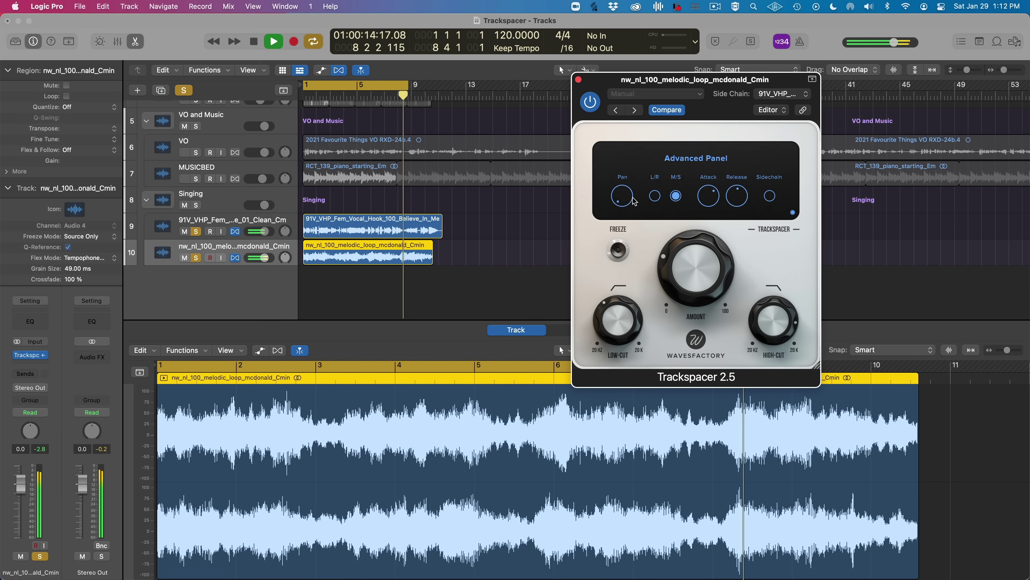
click(793, 213)
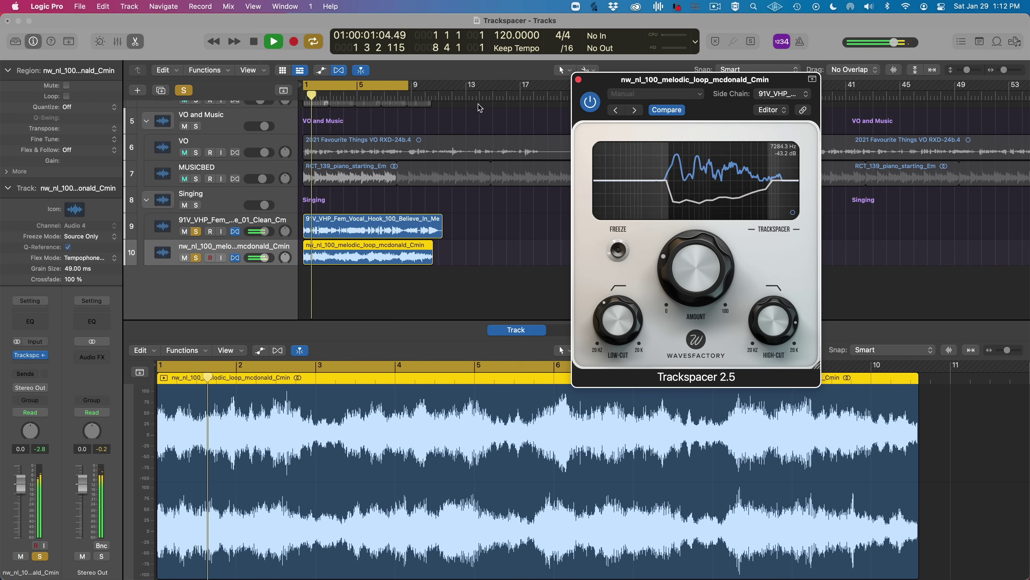
key(space)
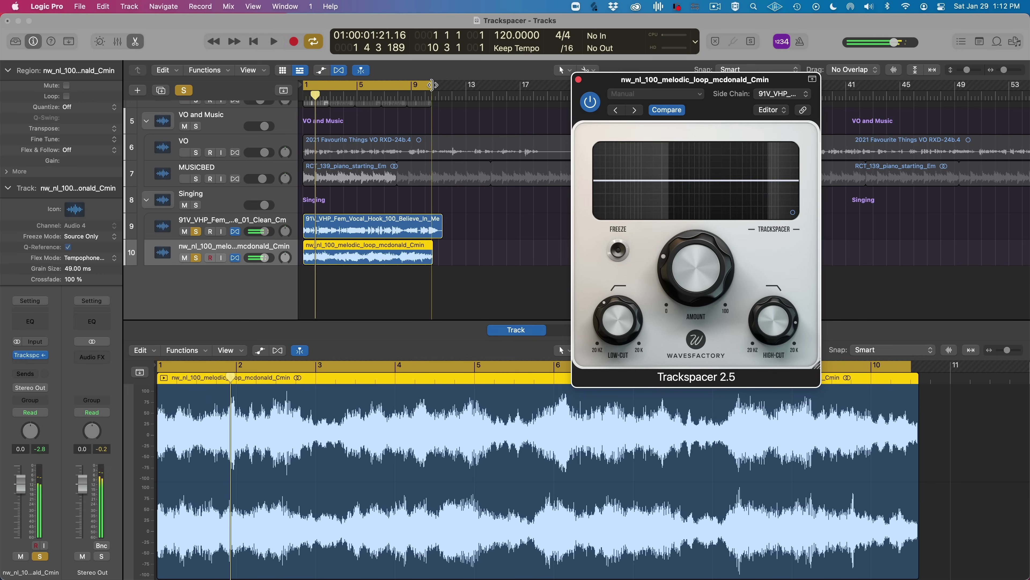
drag(443, 84, 446, 84)
key(space)
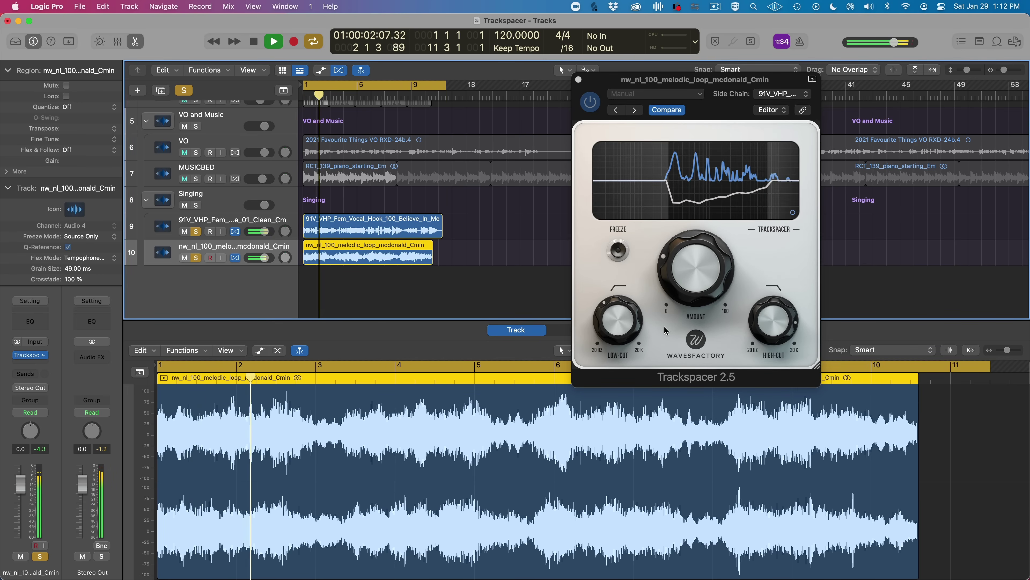
- Lower Trackspacer's Amount on the melodic loop to about 23.6% during playback
click(676, 280)
drag(676, 280, 675, 332)
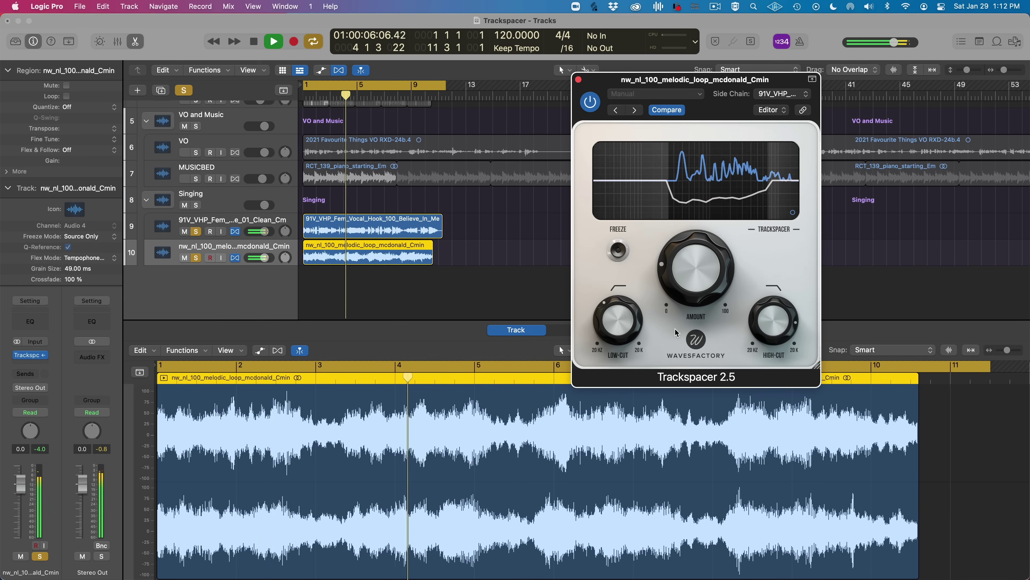
mouse_move(679, 290)
- Audition the vocal hook and melodic loop from the beginning with Trackspacer bypassed, and replay them with it enabled
key(space)
key(Return)
key(space)
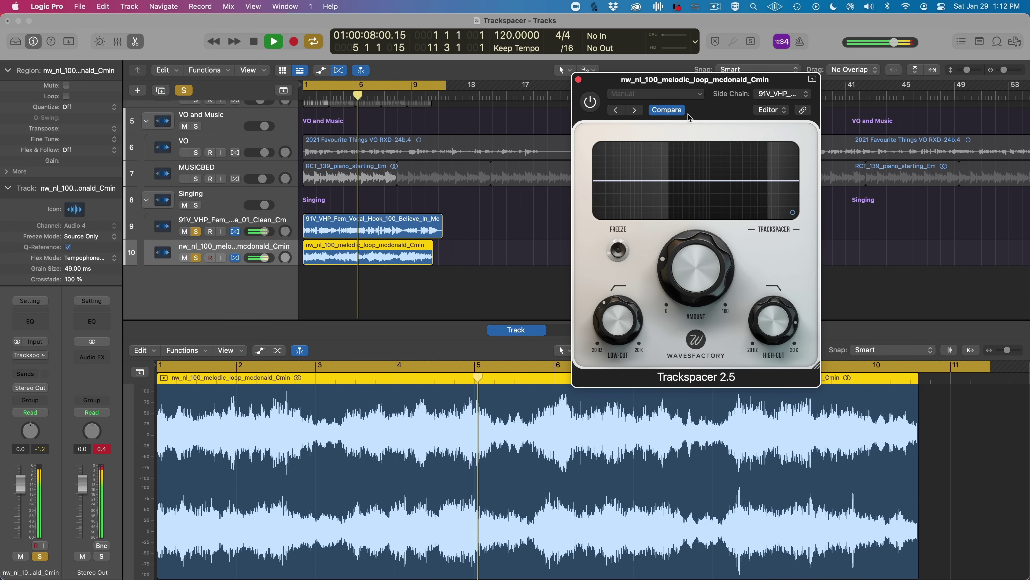
key(space)
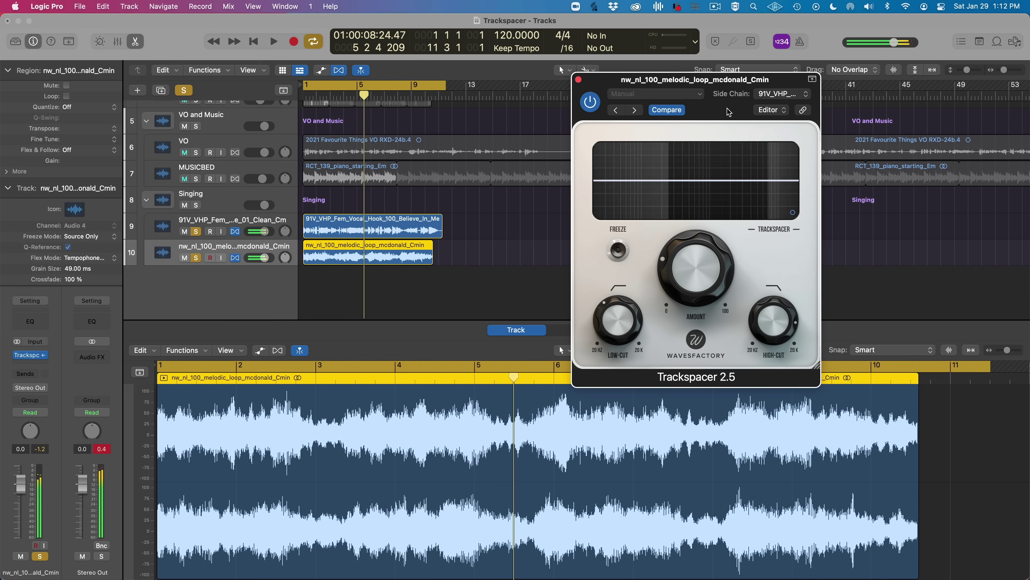
key(Return)
key(space)
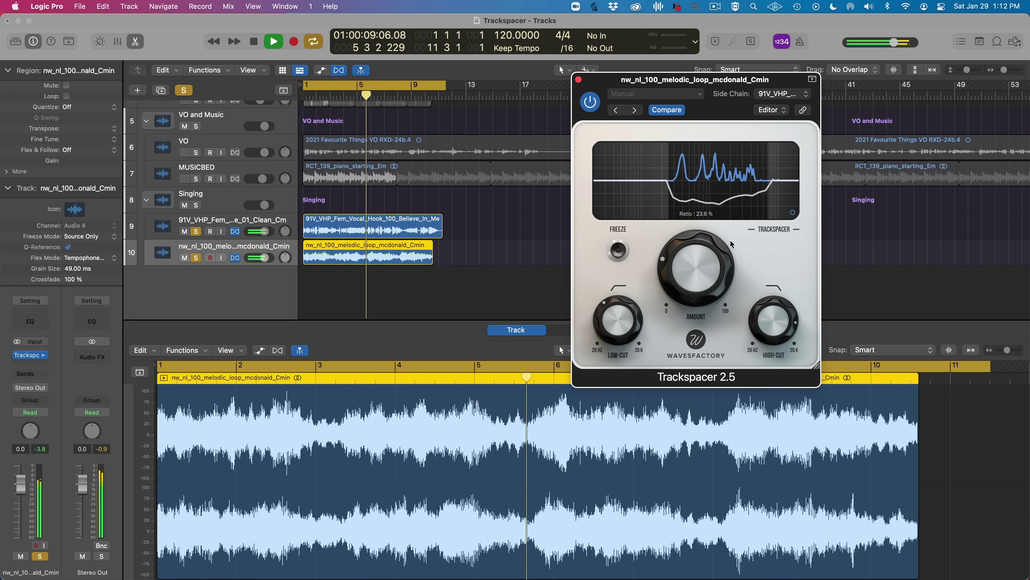
- Close the melodic loop's Trackspacer window and turn off solo on the vocal hook and melodic loop tracks
click(793, 212)
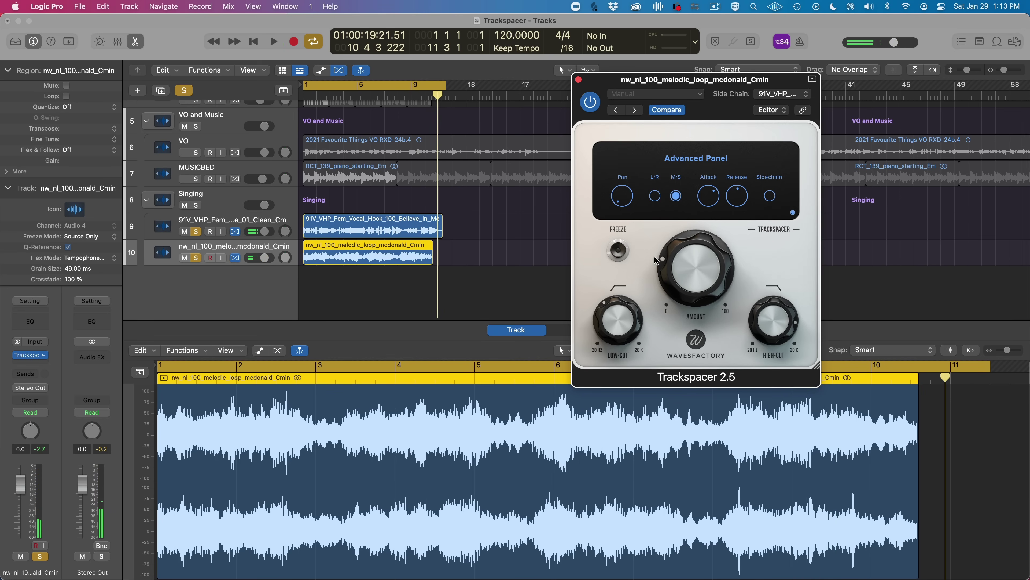
click(579, 80)
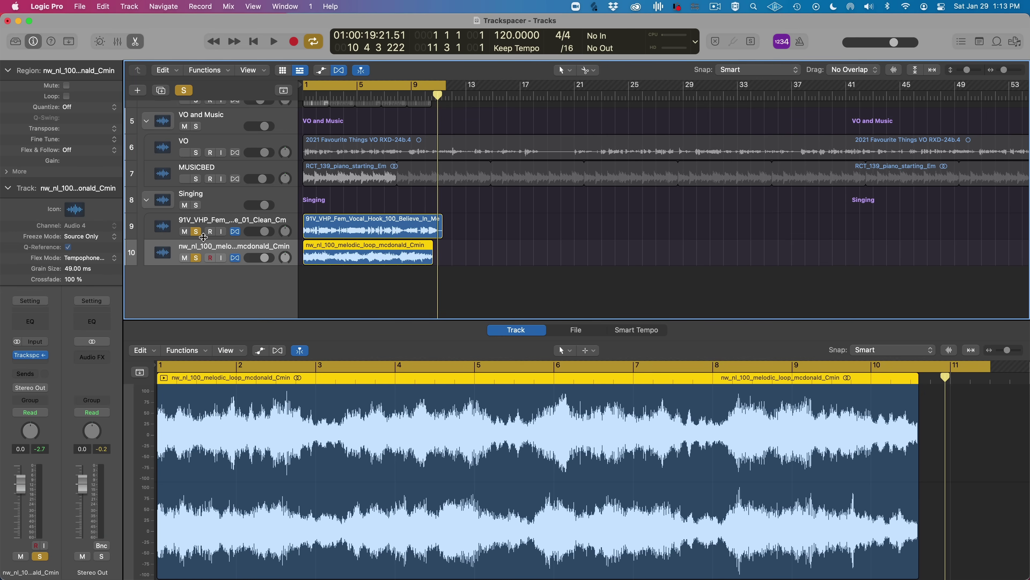
click(196, 231)
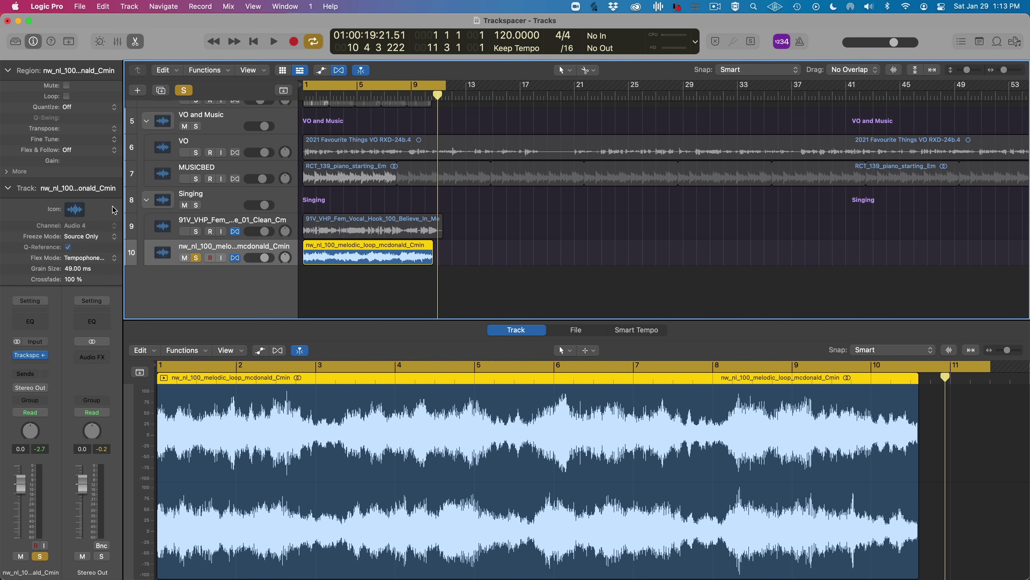
click(196, 258)
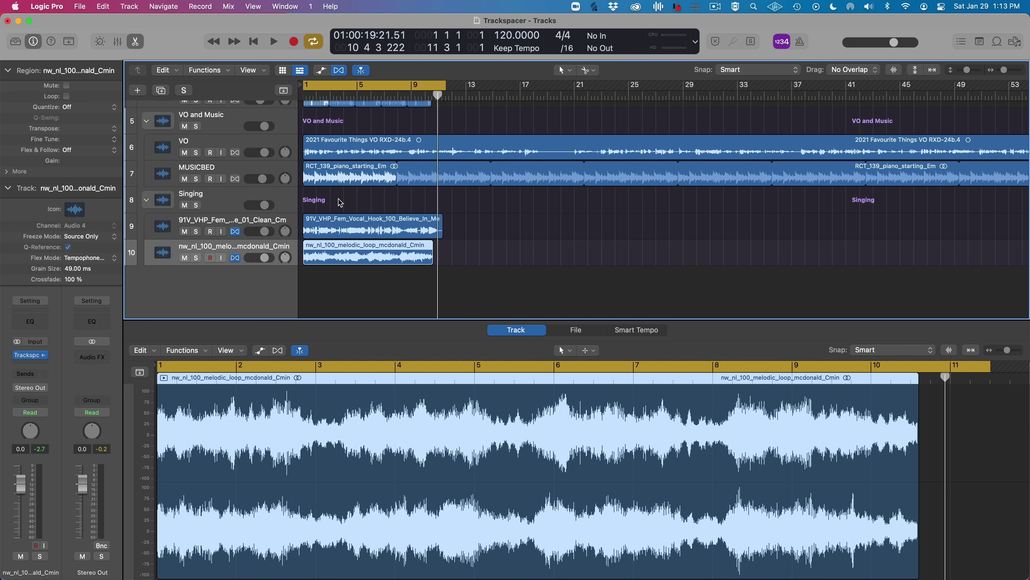
- Solo the VO and MUSICBED tracks together and play them from the beginning
click(217, 143)
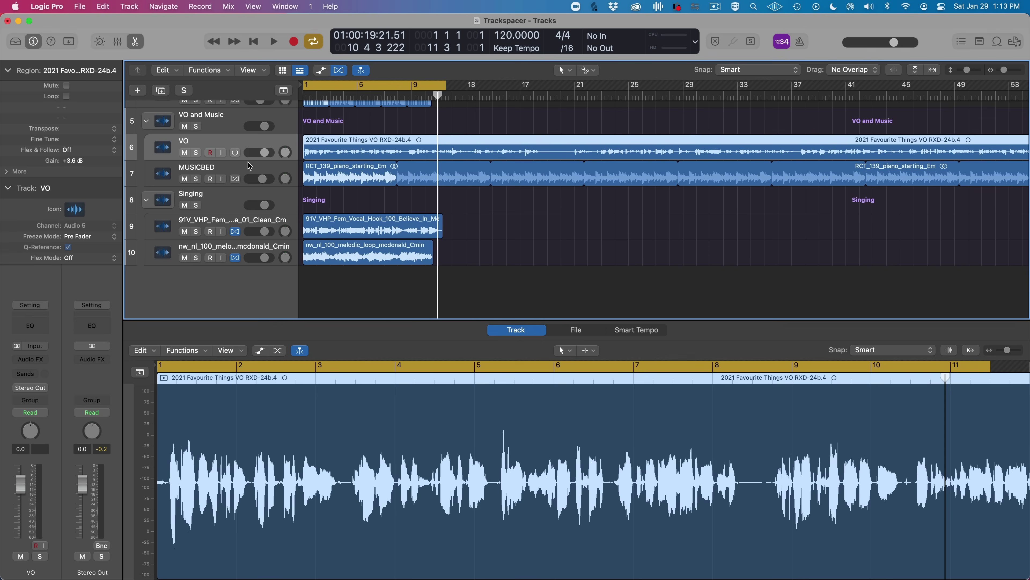
click(200, 170)
click(196, 178)
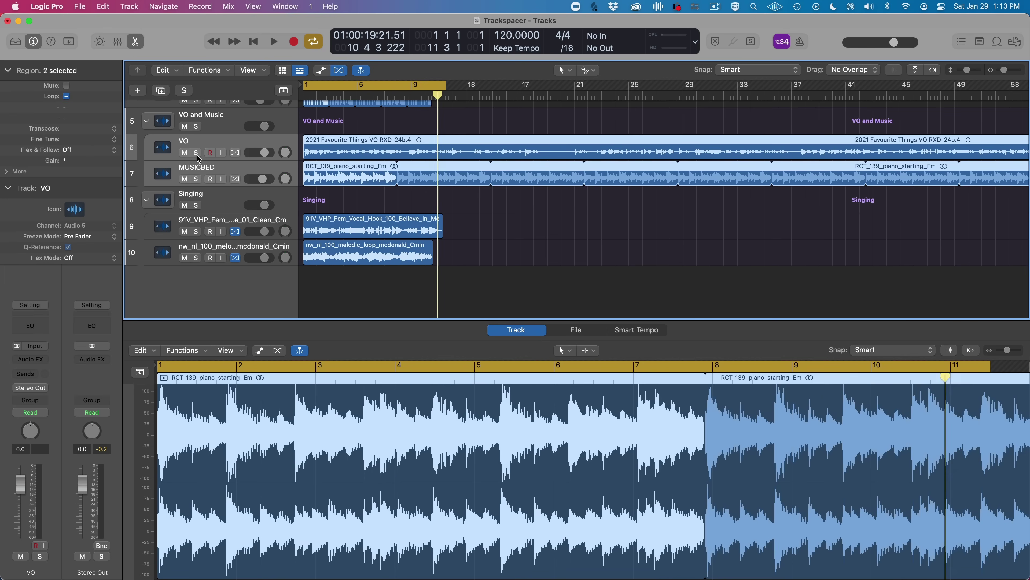
key(space)
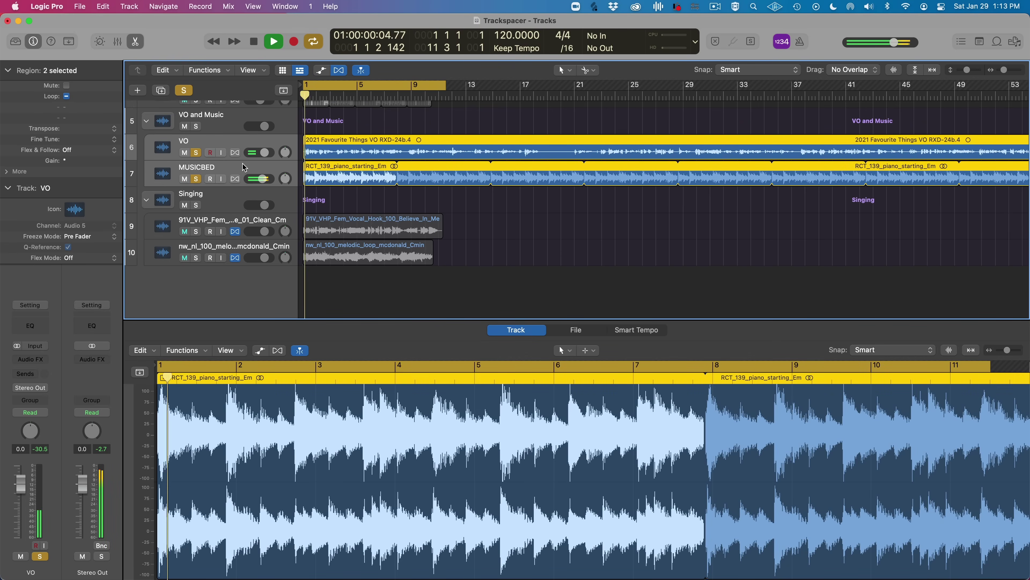
- Select the MUSICBED track and show its Trackspacer with Audio 5 as side chain while playback continues
click(228, 143)
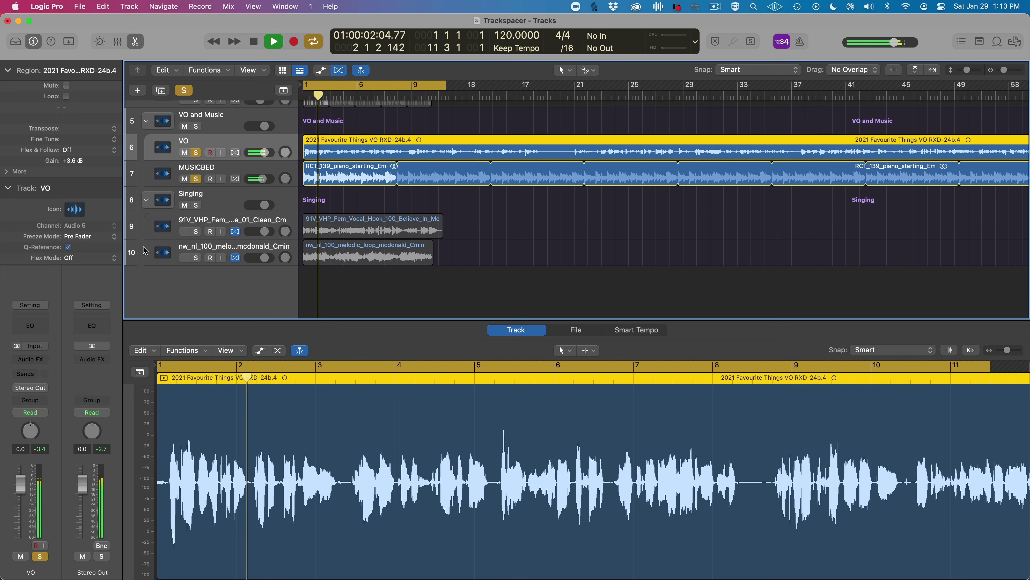
click(196, 180)
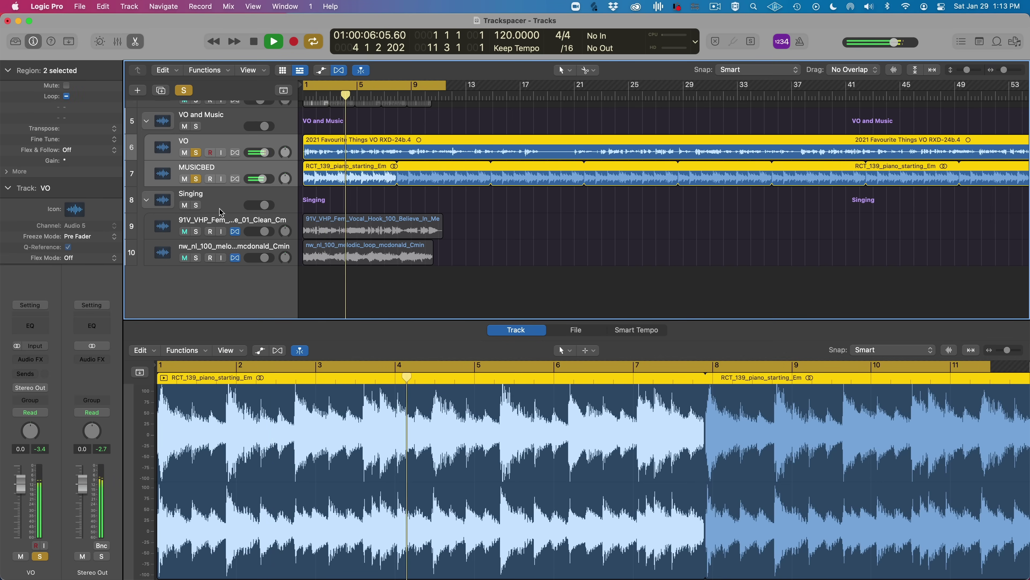
click(187, 198)
key(Up)
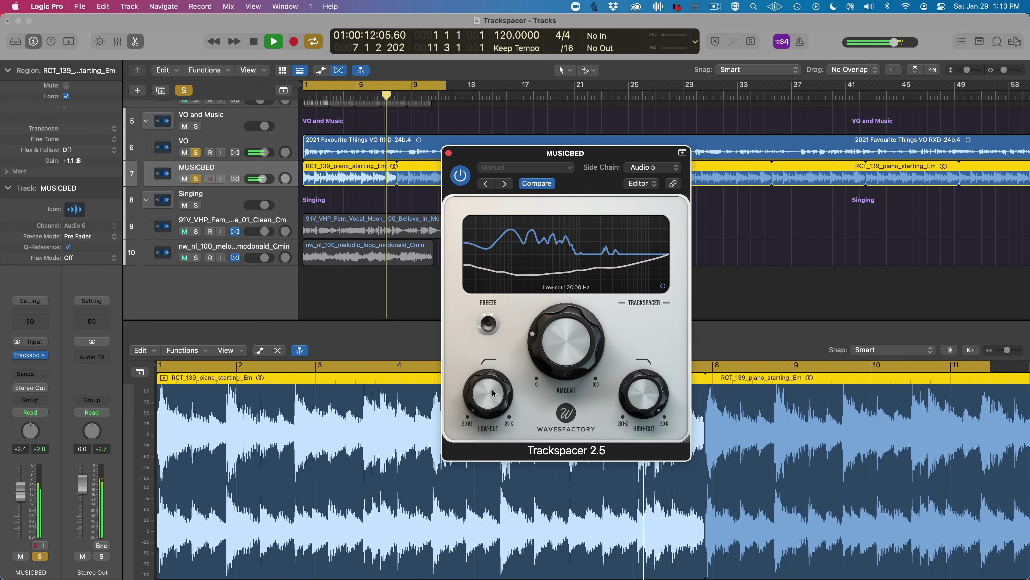
- Raise the MUSICBED Trackspacer's Low-Cut, lower its High-Cut to about 2.49 kHz, and stop playback
drag(487, 390, 483, 360)
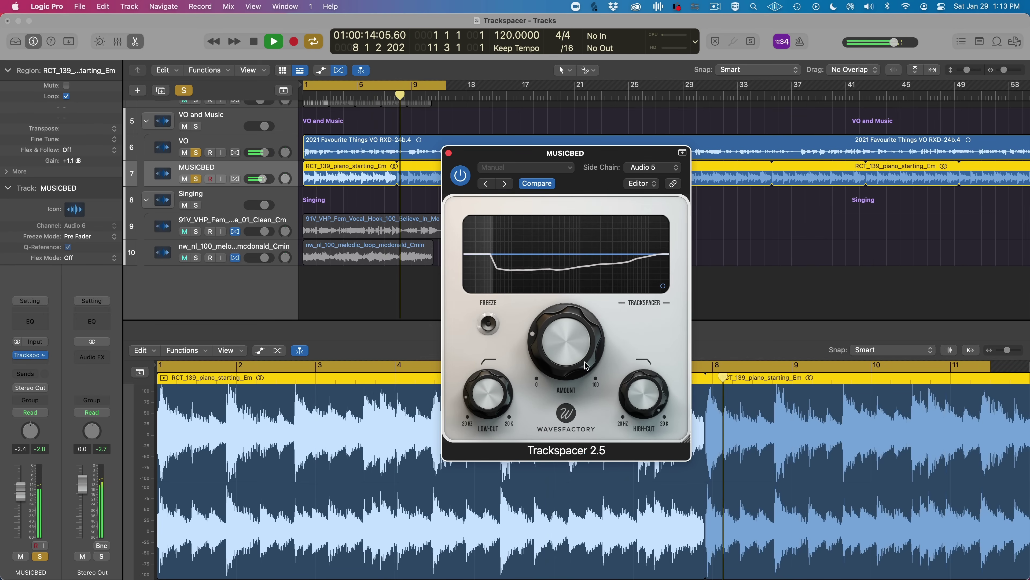
drag(643, 394, 636, 450)
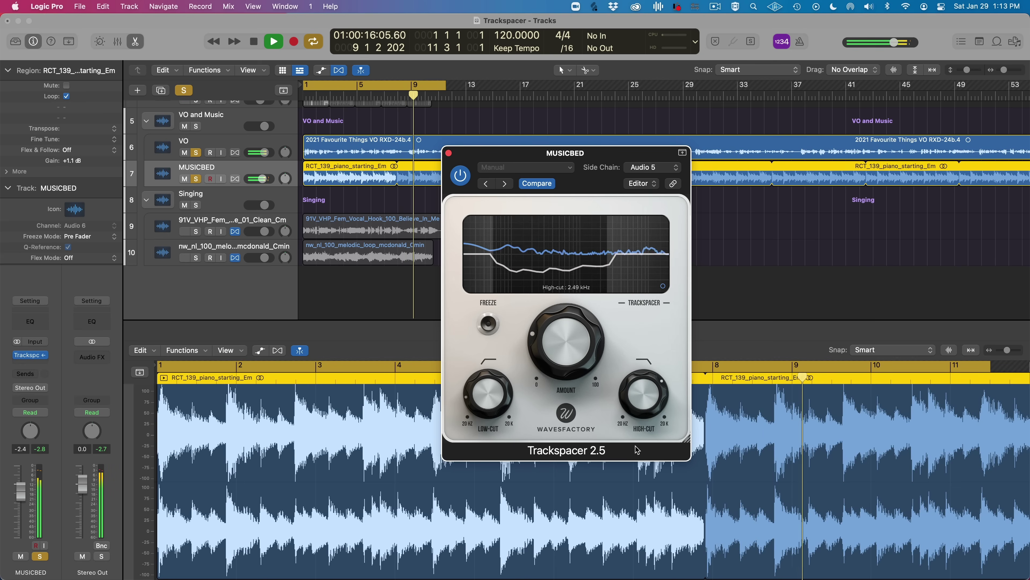
drag(602, 171, 674, 161)
key(space)
- Set Trackspacer's M/S Pan on MUSICBED to about 21% Mid in the Advanced Panel and play from the beginning
mouse_move(645, 315)
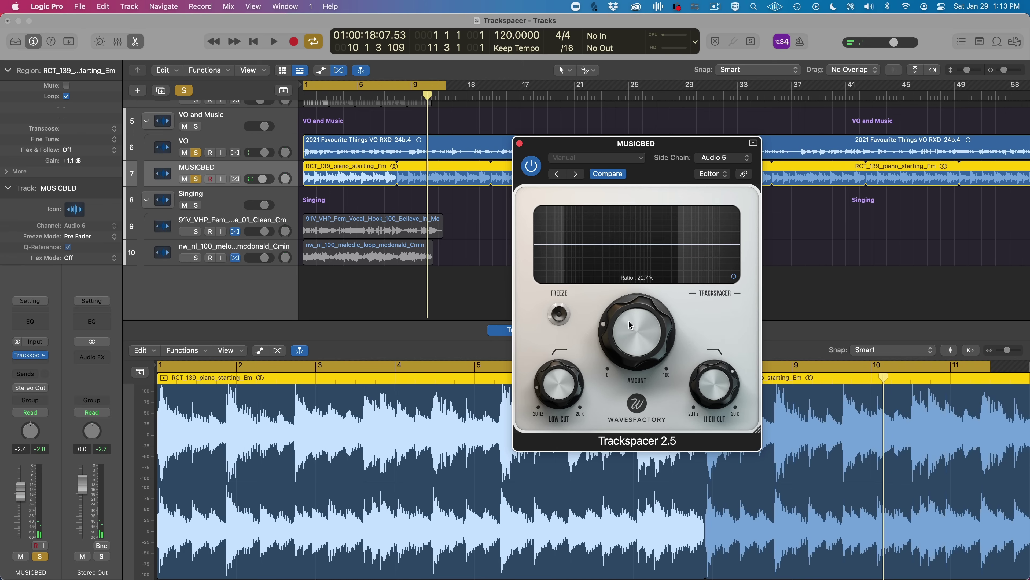
key(space)
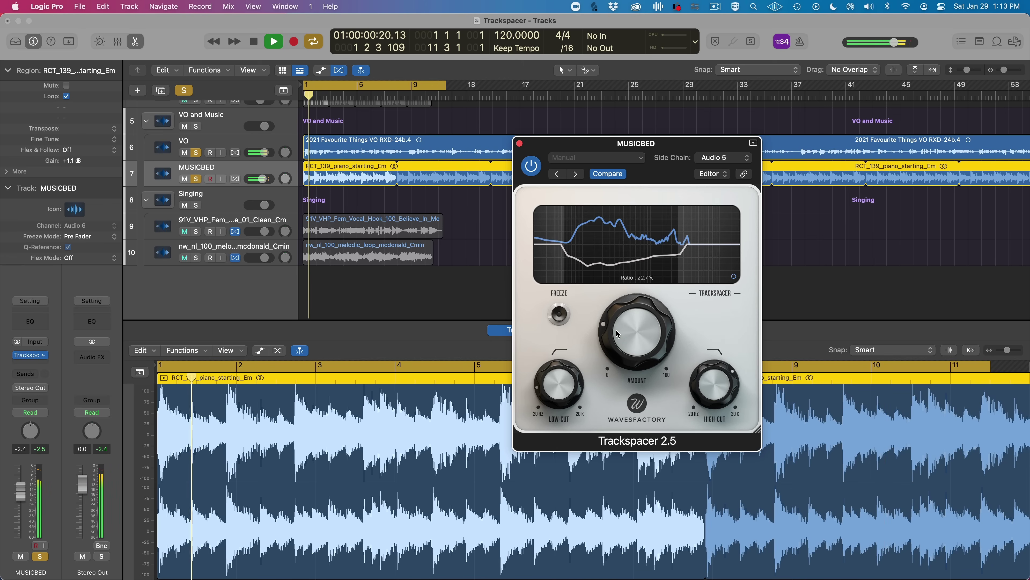
click(733, 276)
key(space)
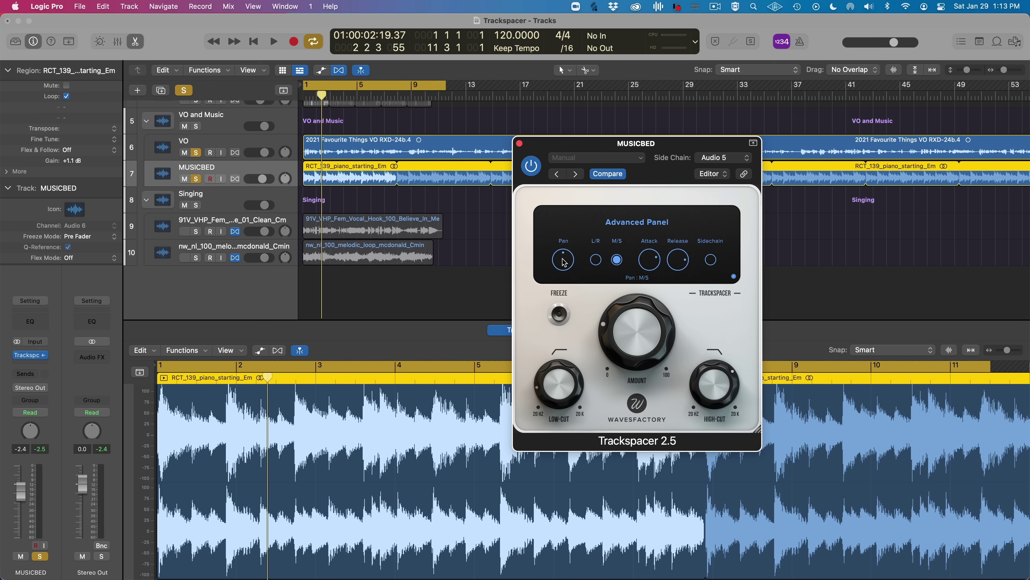
drag(563, 267, 557, 292)
key(space)
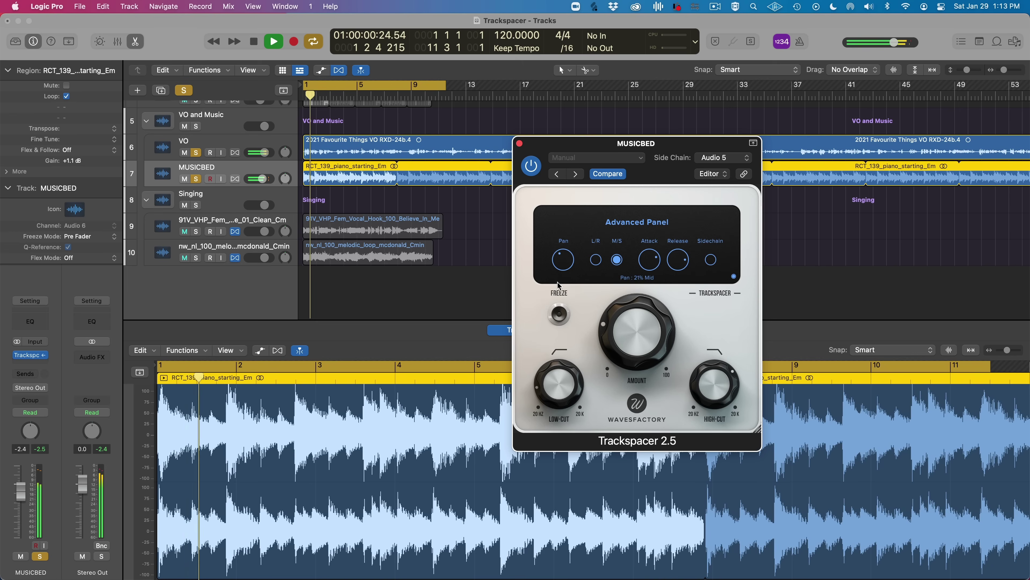
- Return to Trackspacer's spectrum display, raise the Amount to about 35.9%, ease it back slightly, and stop playback
mouse_move(623, 364)
mouse_move(576, 383)
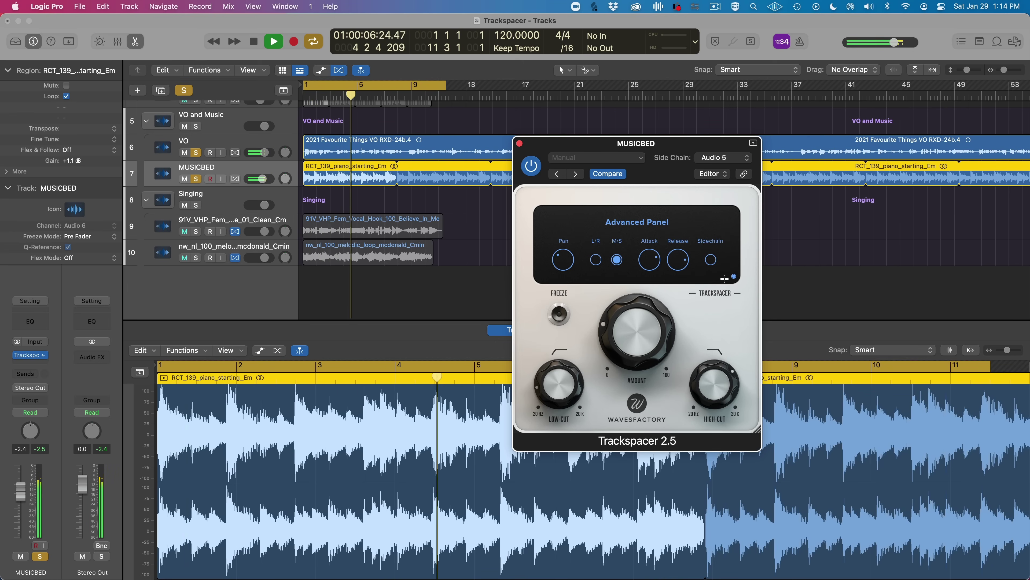
click(734, 276)
mouse_move(550, 381)
mouse_move(711, 386)
mouse_move(617, 335)
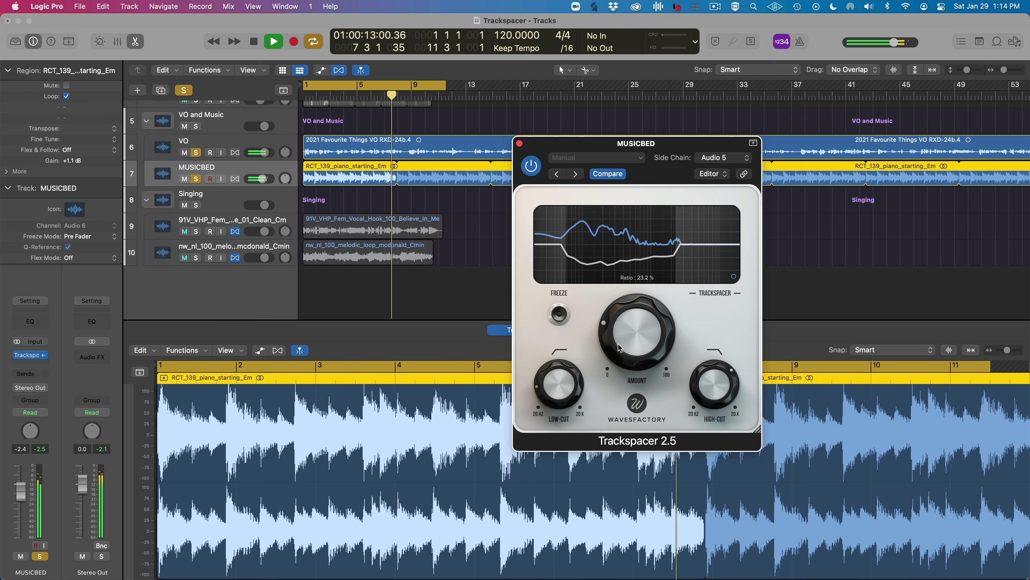
drag(616, 335, 618, 304)
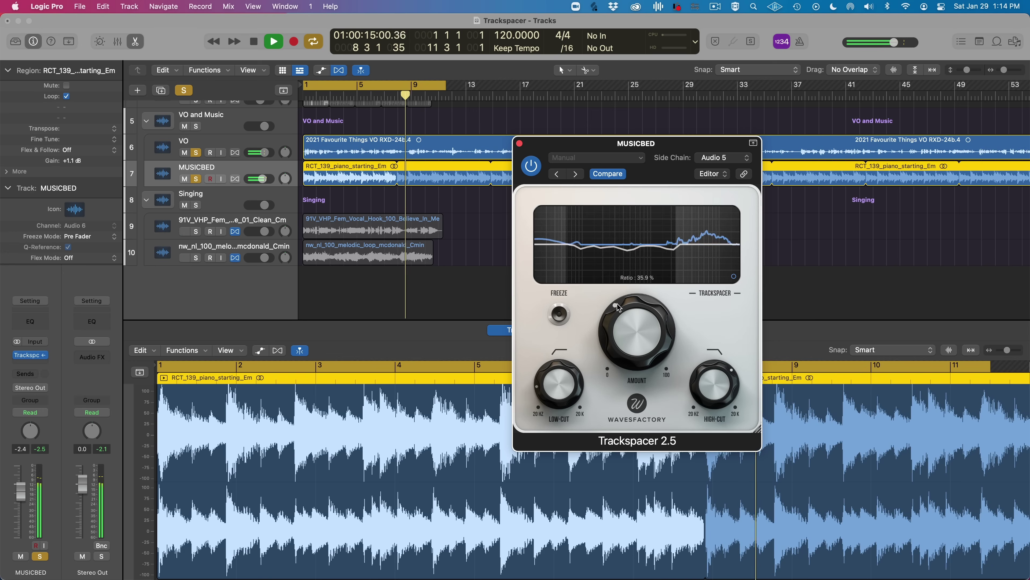
drag(623, 345, 622, 352)
key(space)
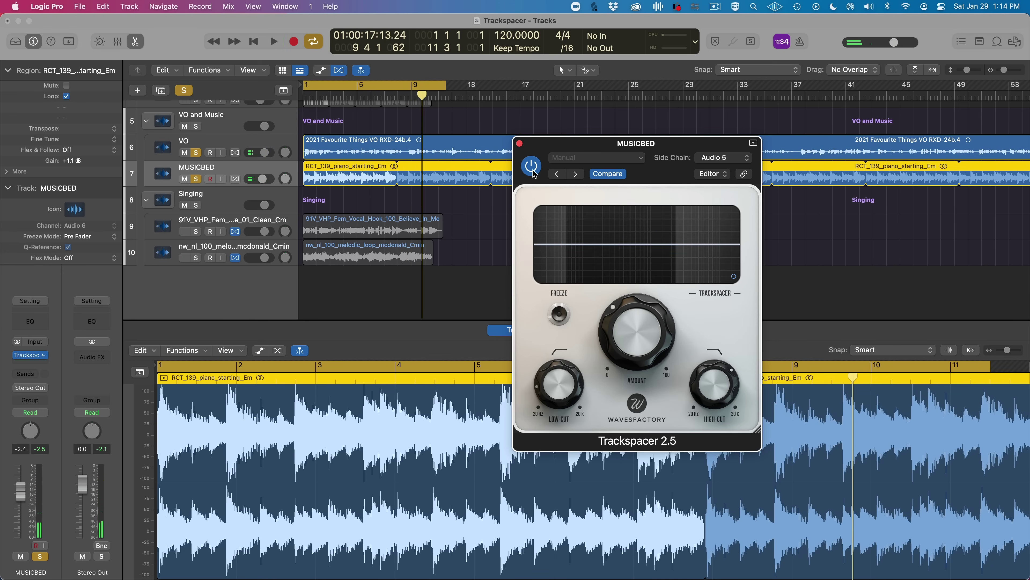
- Audition the voice-over and music bed with Trackspacer bypassed, and replay them with it enabled
key(space)
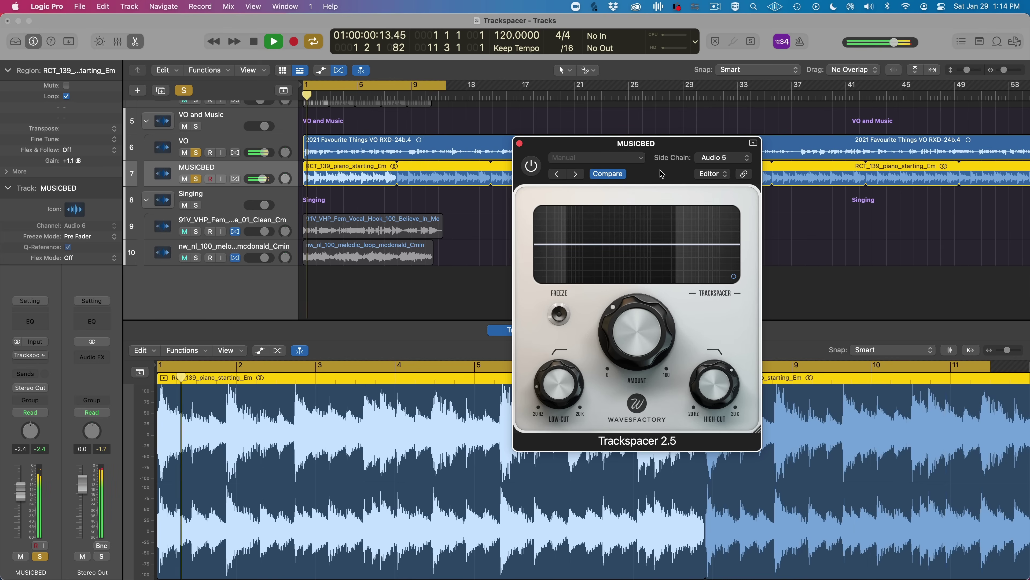
key(space)
click(531, 167)
key(space)
- Lower the MUSICBED Trackspacer's Amount, compare it bypassed and enabled during playback, and reduce the Amount slightly further once stopped
drag(624, 314, 616, 350)
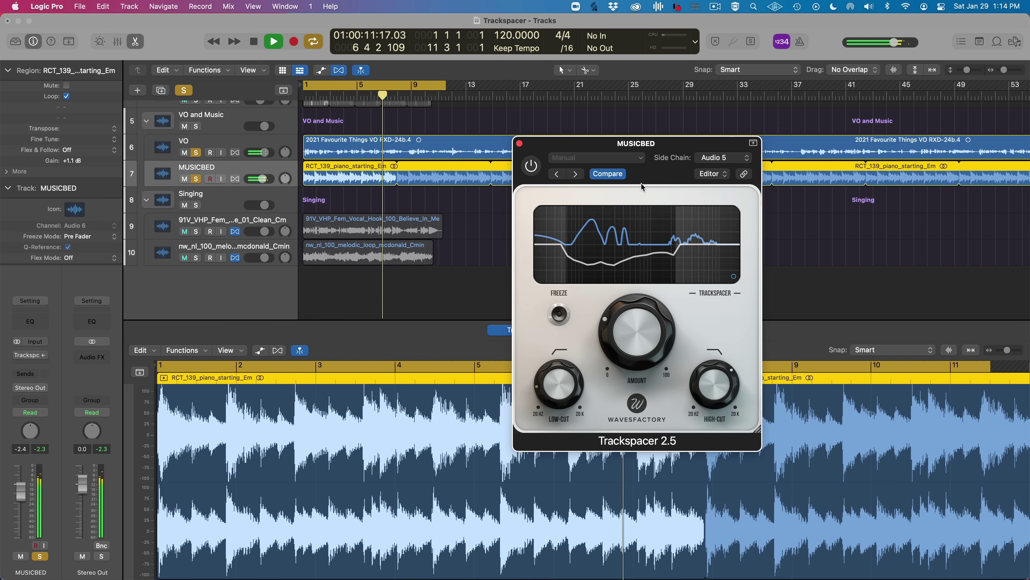
click(526, 170)
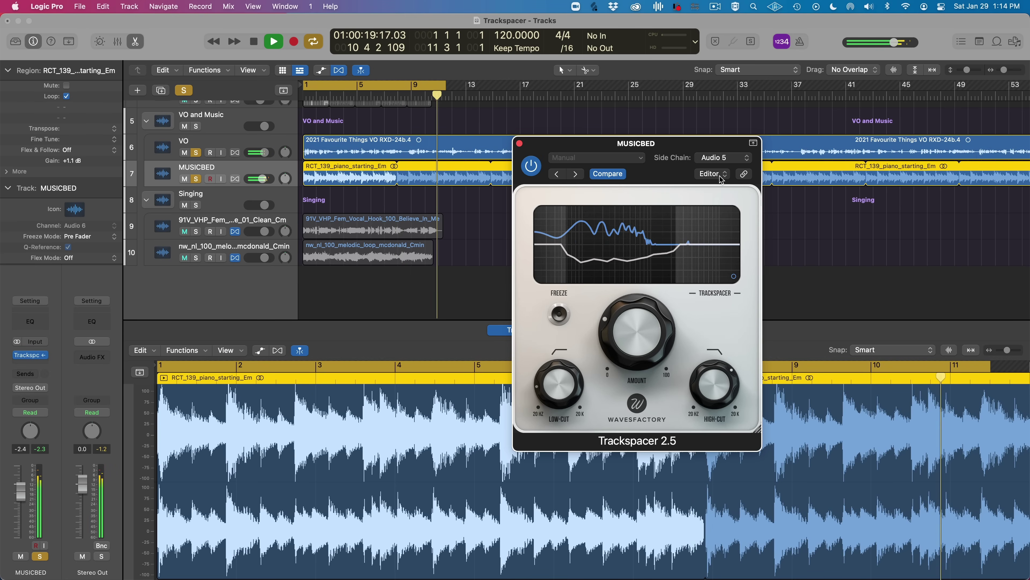
key(space)
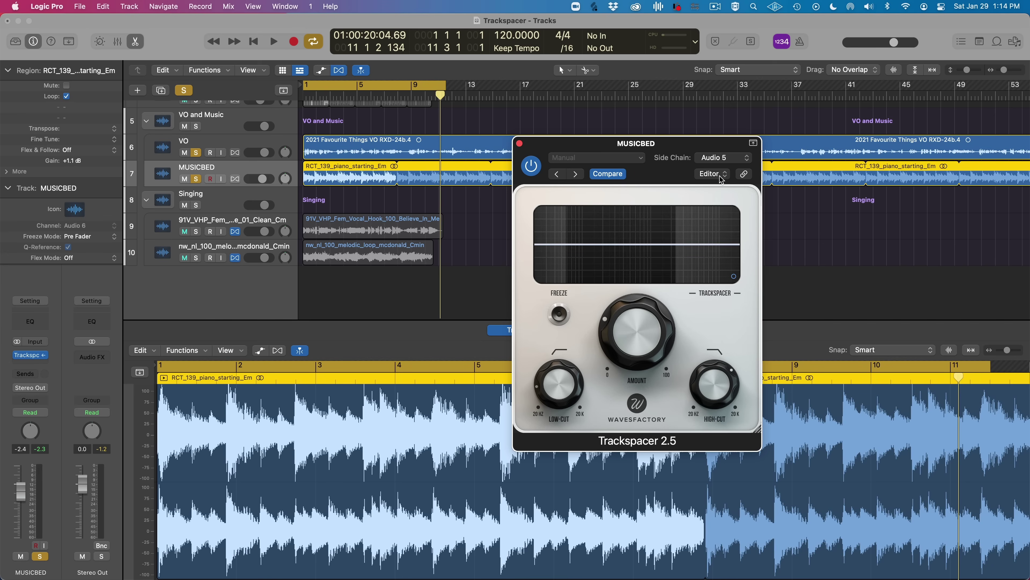
mouse_move(624, 328)
drag(628, 341, 633, 364)
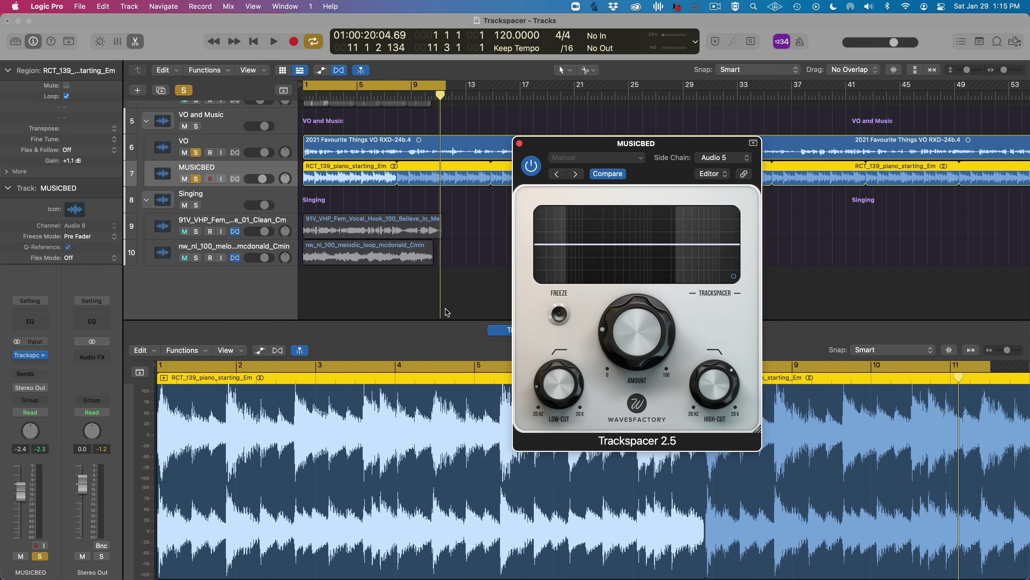
scroll(422, 244, up, 5)
scroll(360, 211, down, 1)
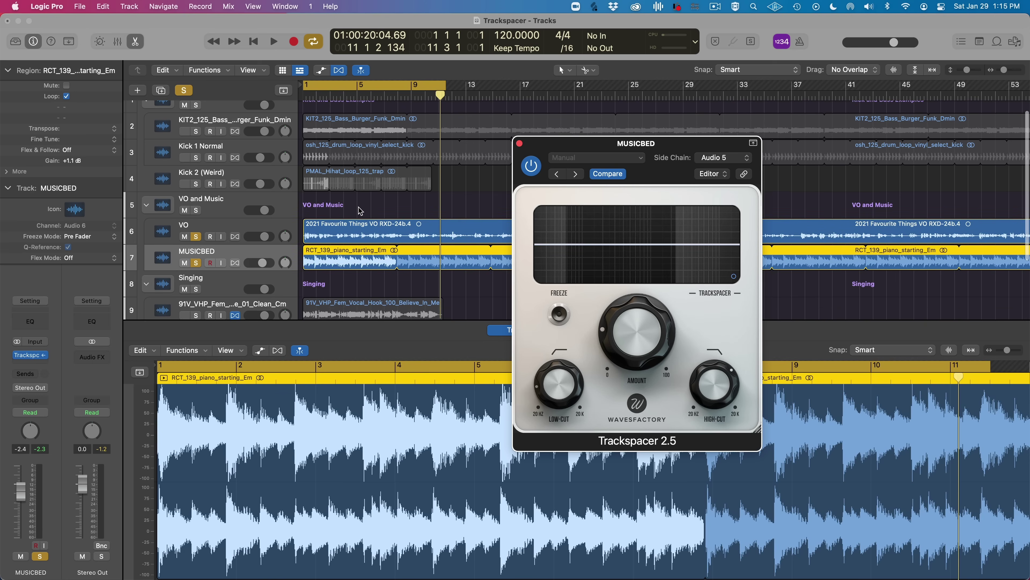
scroll(360, 211, down, 3)
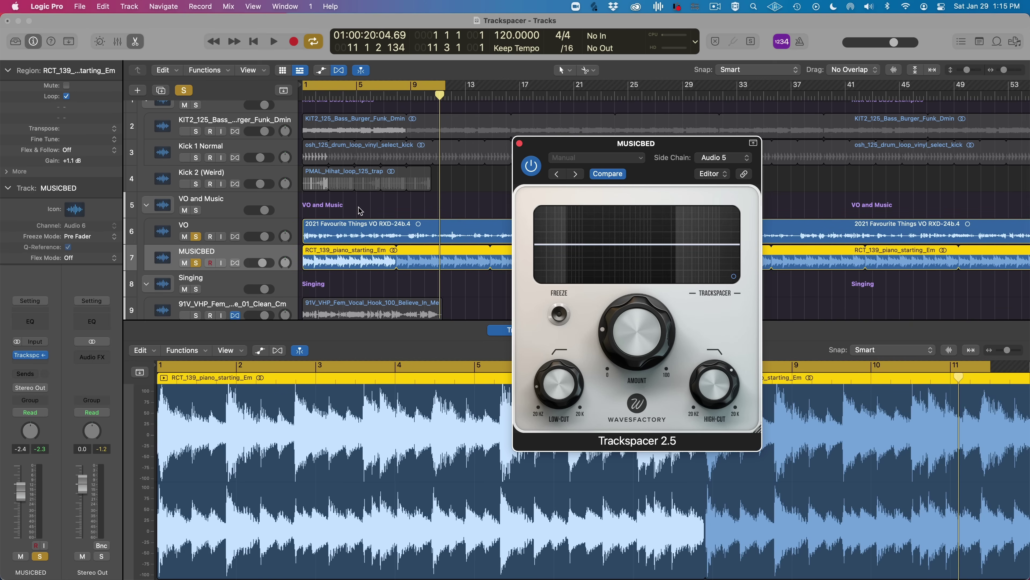
scroll(360, 211, down, 1)
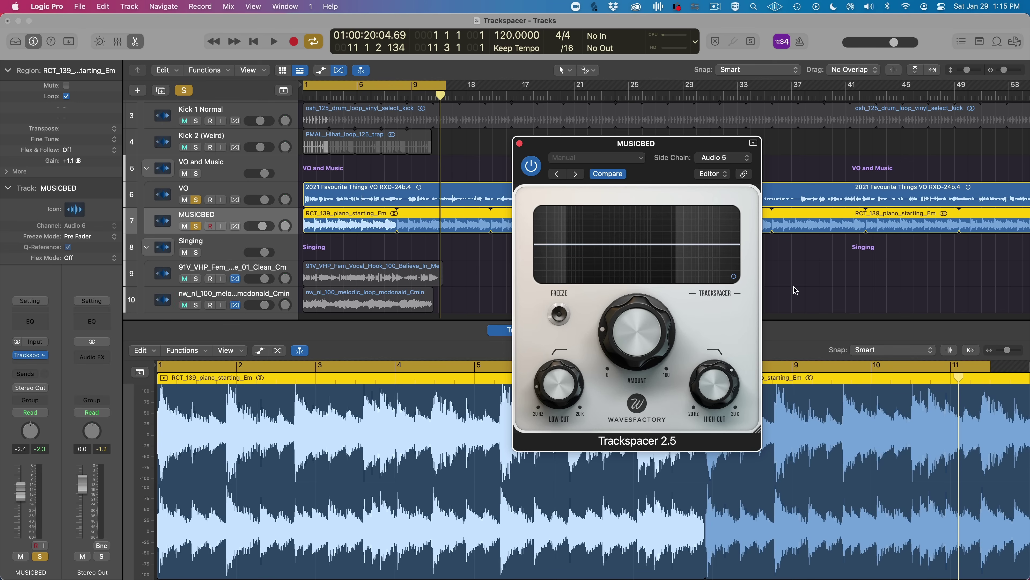
drag(561, 151, 480, 145)
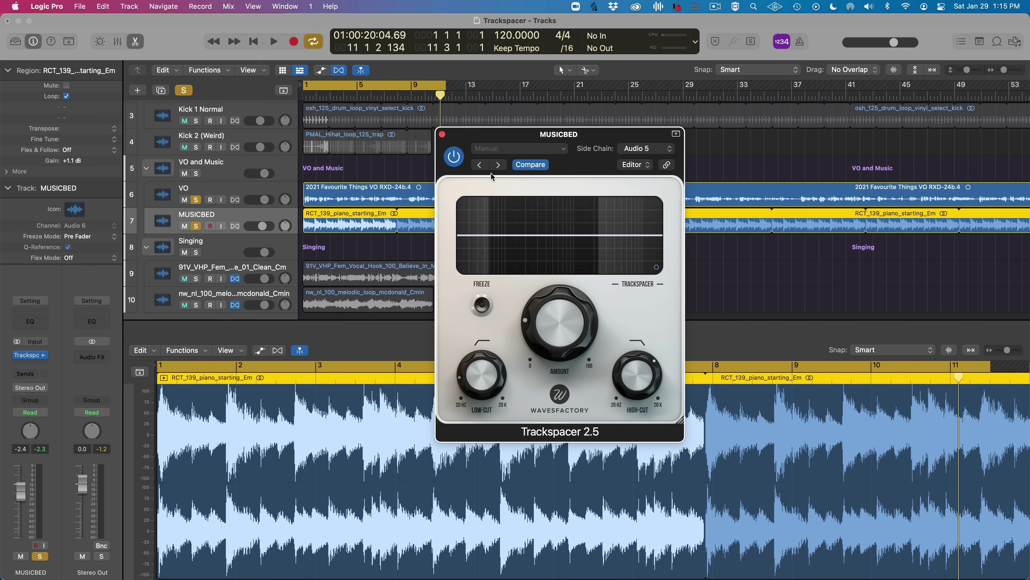
mouse_move(575, 333)
mouse_move(510, 357)
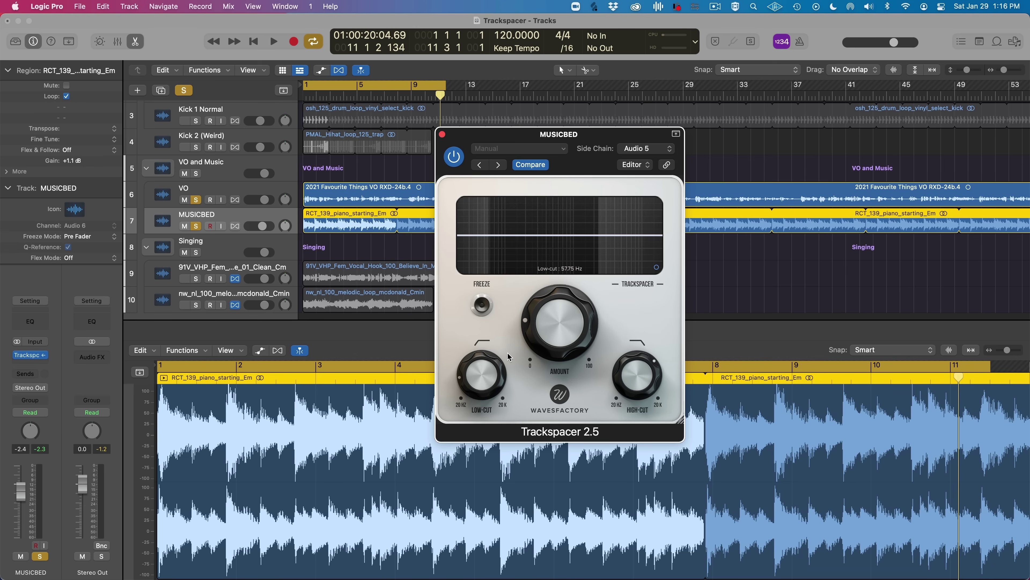